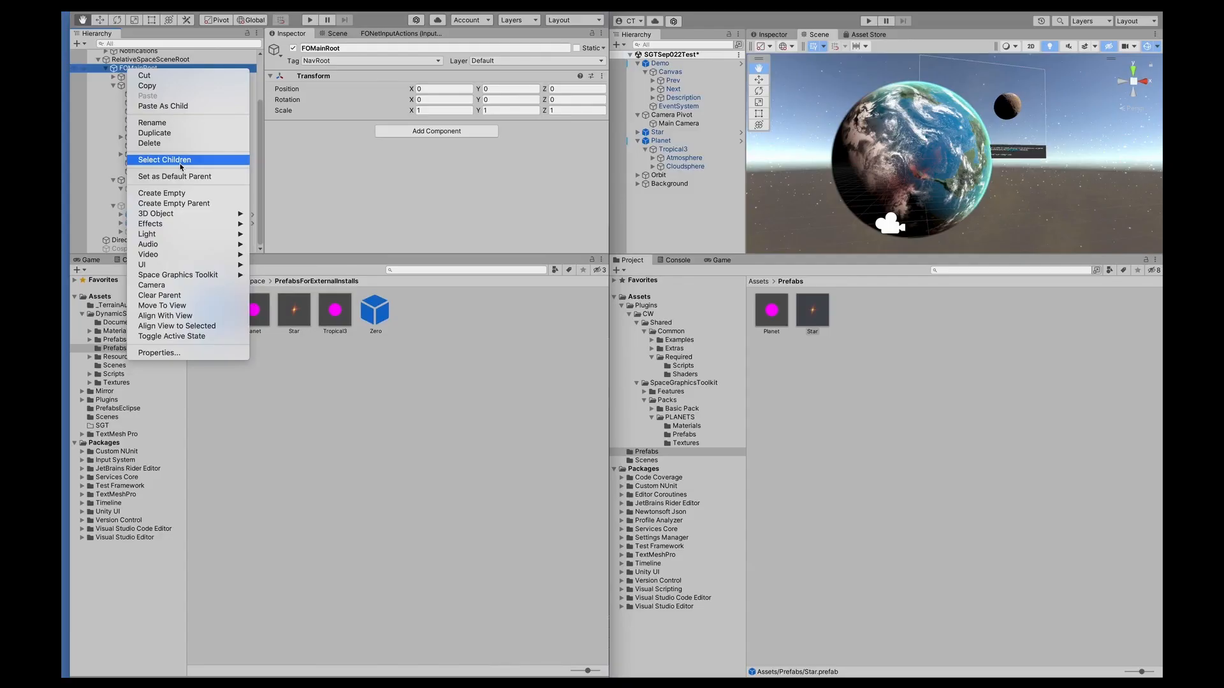
# - Create an empty child object named SGT under FOMainRoot and make it the first child, above AtPlanet-LittleCubeWorldPlus
pyautogui.click(161, 193)
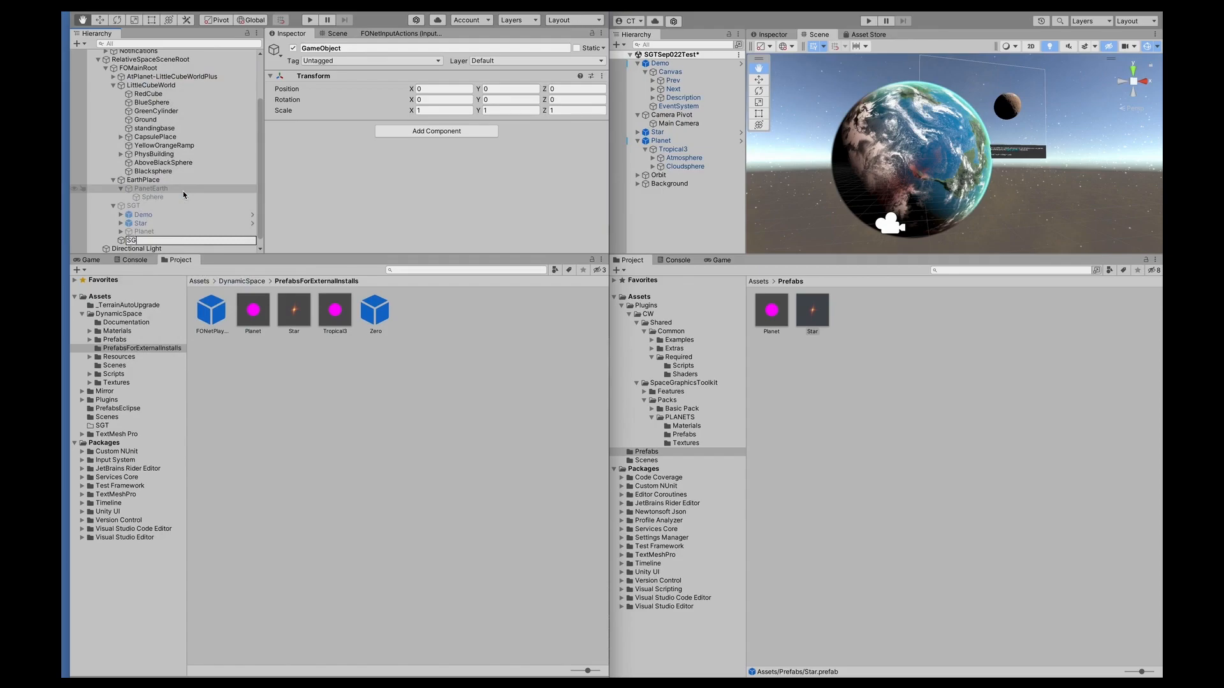
pyautogui.write('SGT')
pyautogui.press('Return')
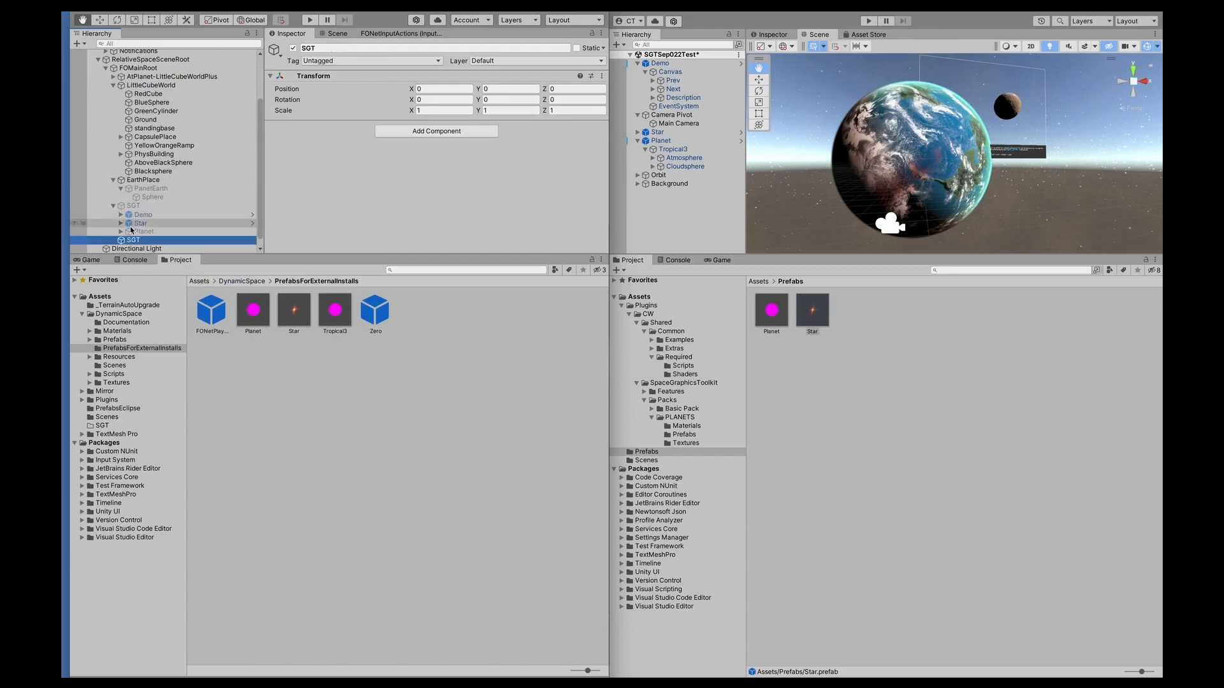
pyautogui.moveTo(132, 239); pyautogui.dragTo(134, 74)
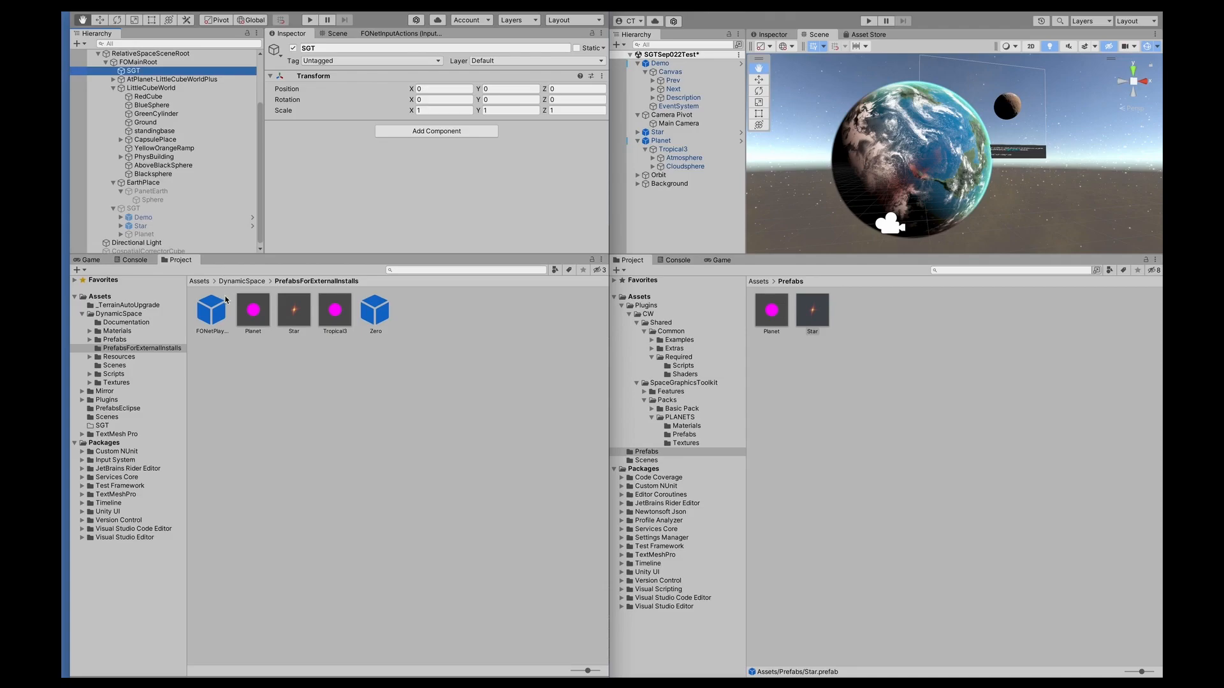
# - Add the Planet prefab under the new SGT object and the Star prefab as a child of that Planet
pyautogui.moveTo(253, 313); pyautogui.dragTo(146, 68)
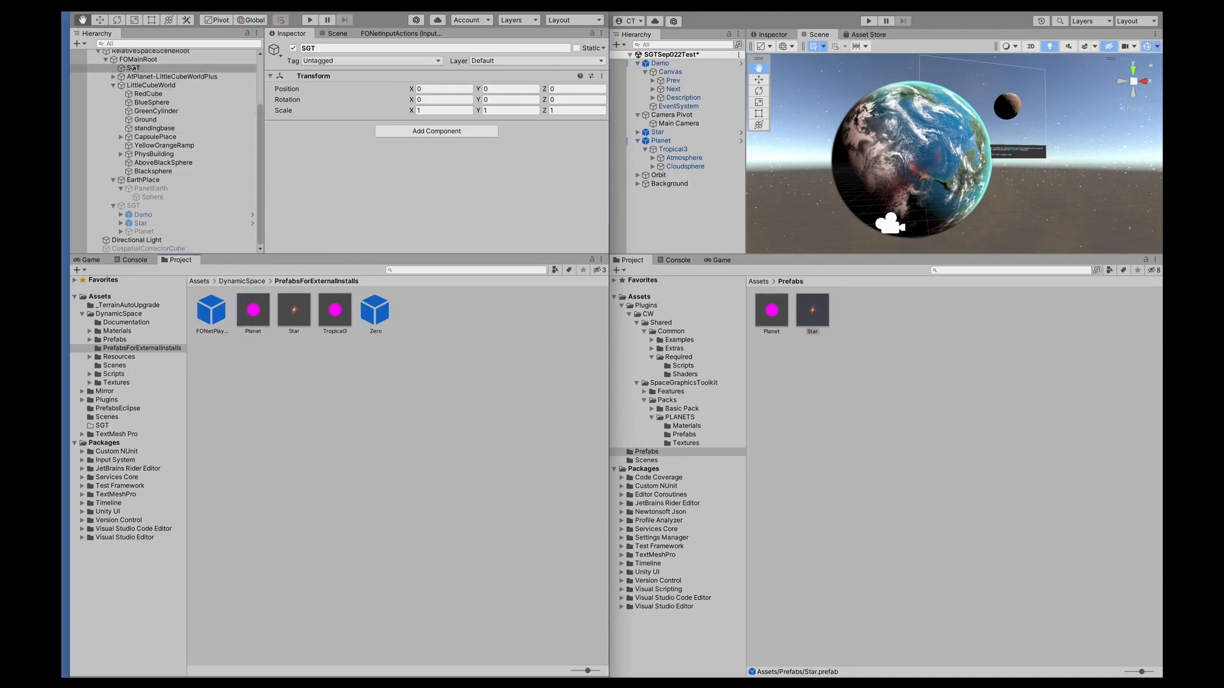
pyautogui.moveTo(132, 68); pyautogui.dragTo(132, 68)
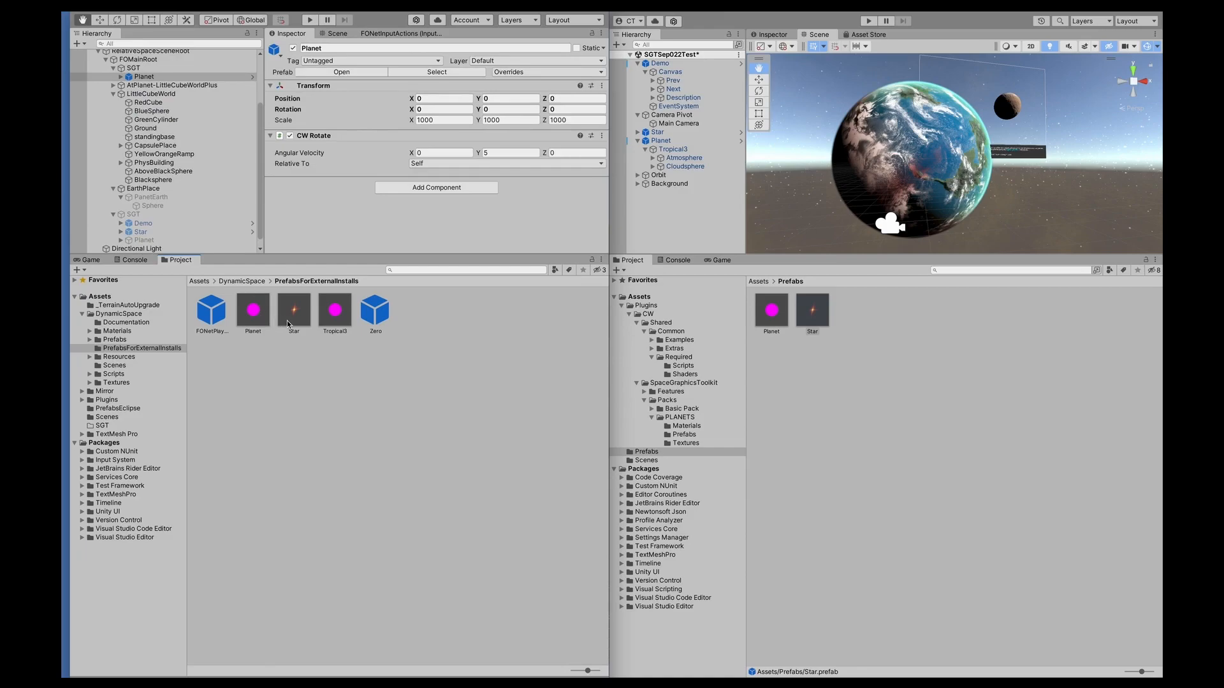
pyautogui.moveTo(286, 312); pyautogui.dragTo(153, 83)
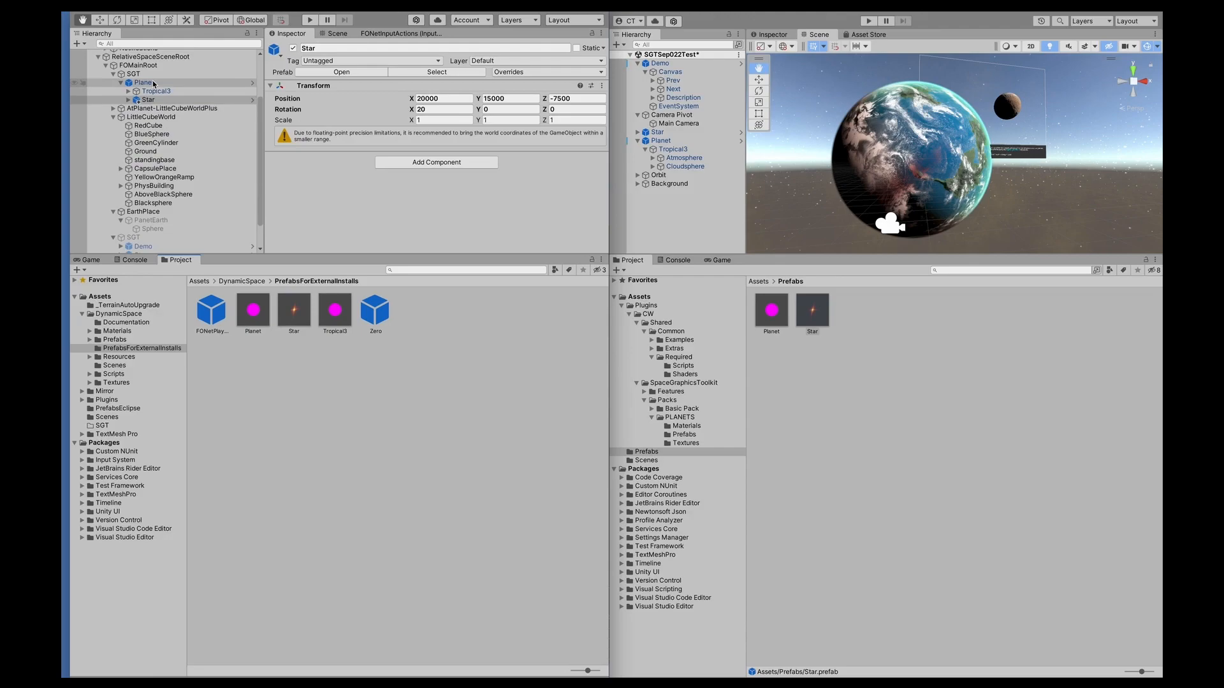
pyautogui.scroll(3, 155, 86)
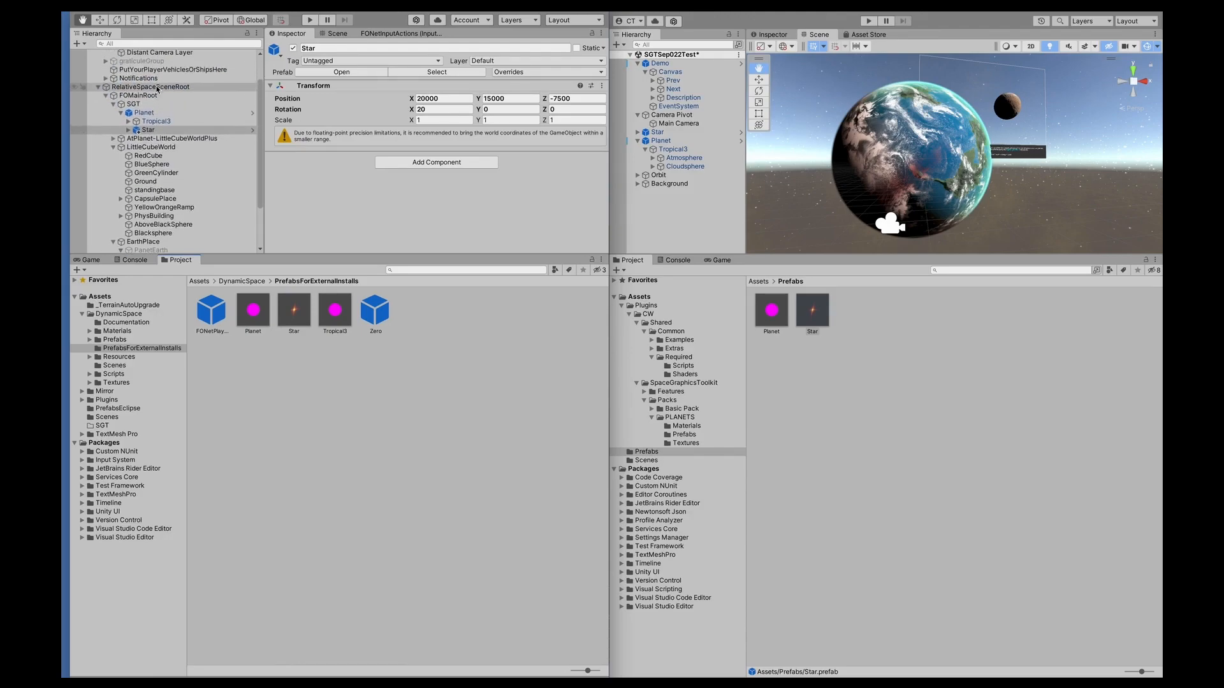
# - Bring up the Game and Scene views and inspect the PanetEarth object under EarthPlace
pyautogui.click(157, 113)
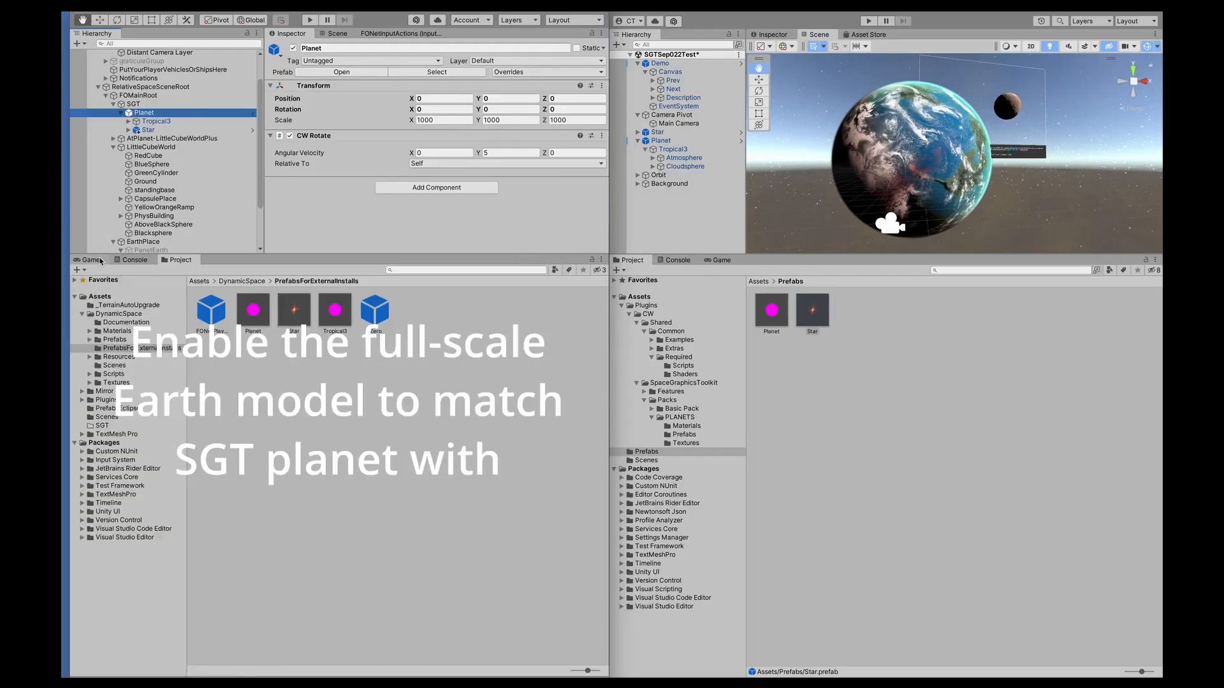
pyautogui.click(98, 260)
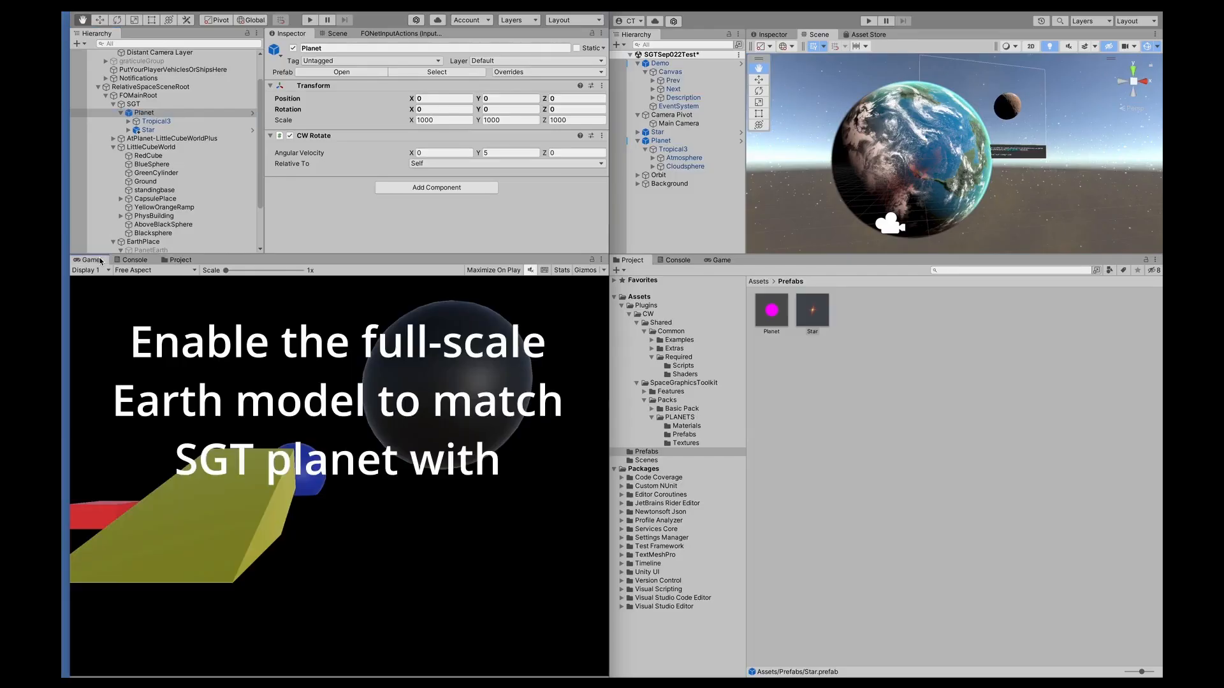
pyautogui.scroll(-3, 162, 215)
pyautogui.click(160, 210)
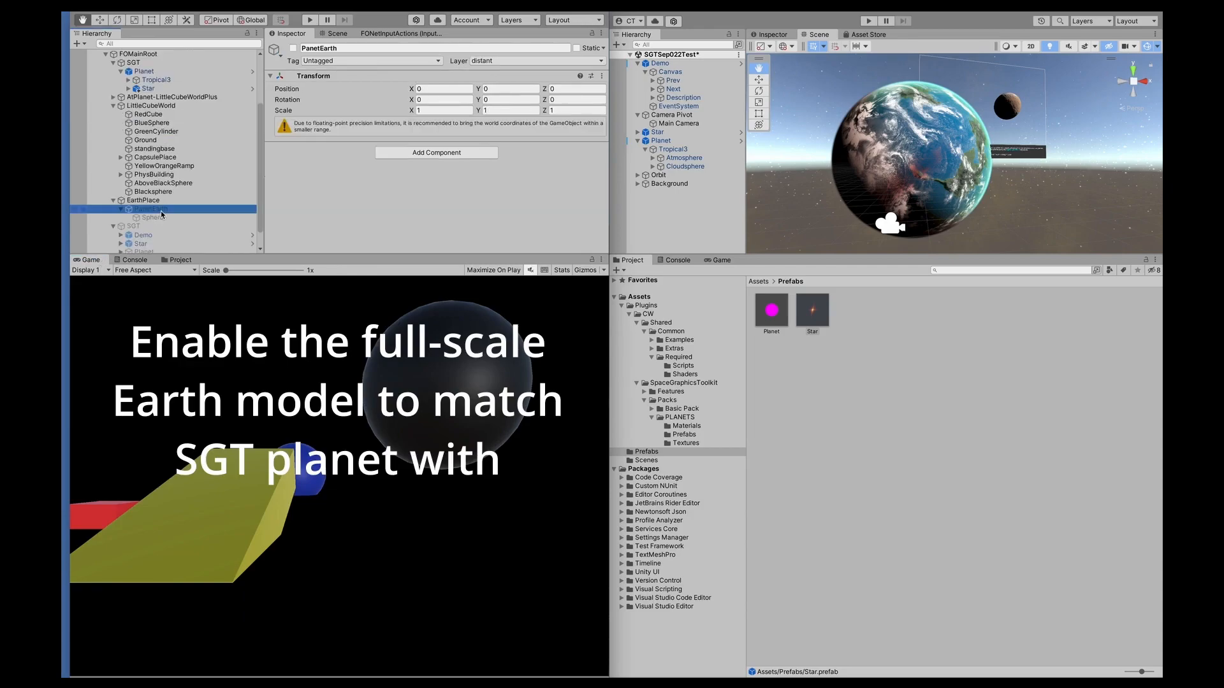
pyautogui.click(292, 49)
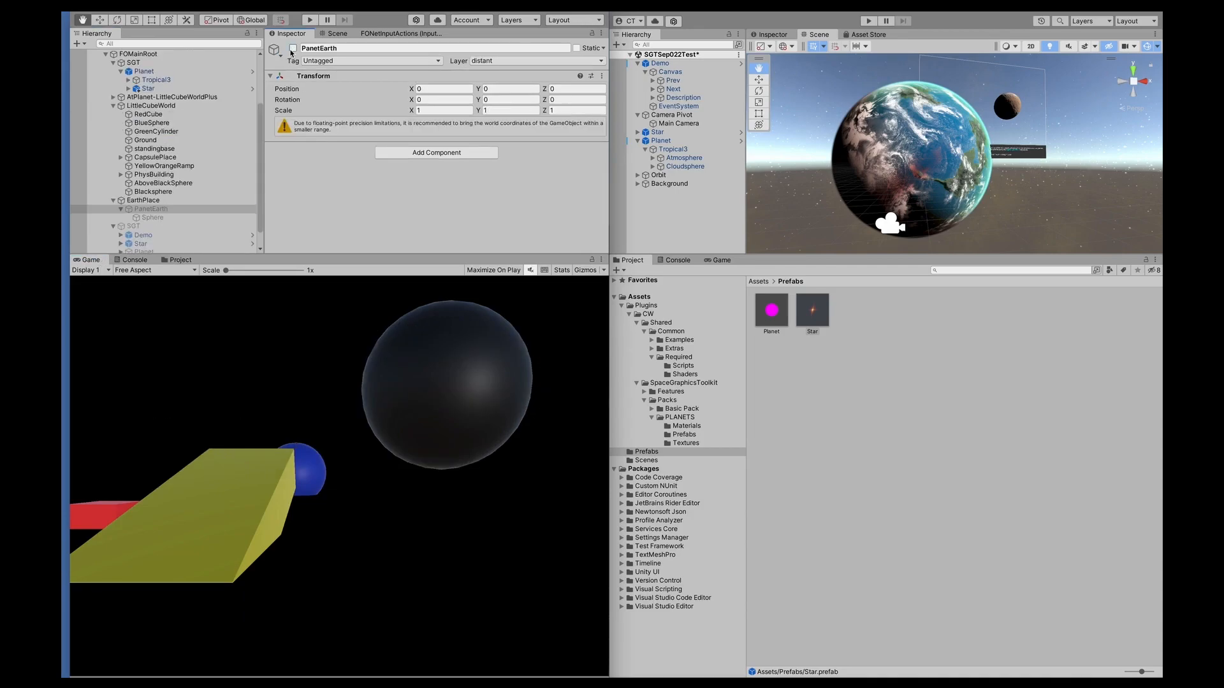
pyautogui.click(338, 33)
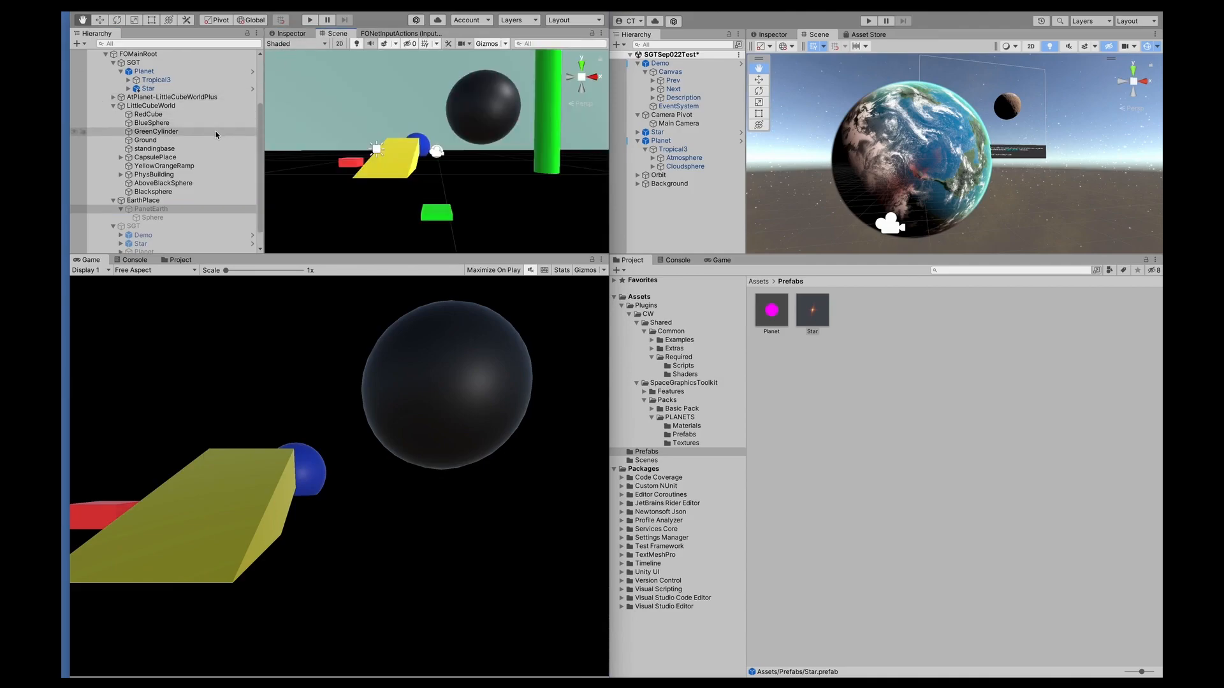
pyautogui.scroll(6, 217, 135)
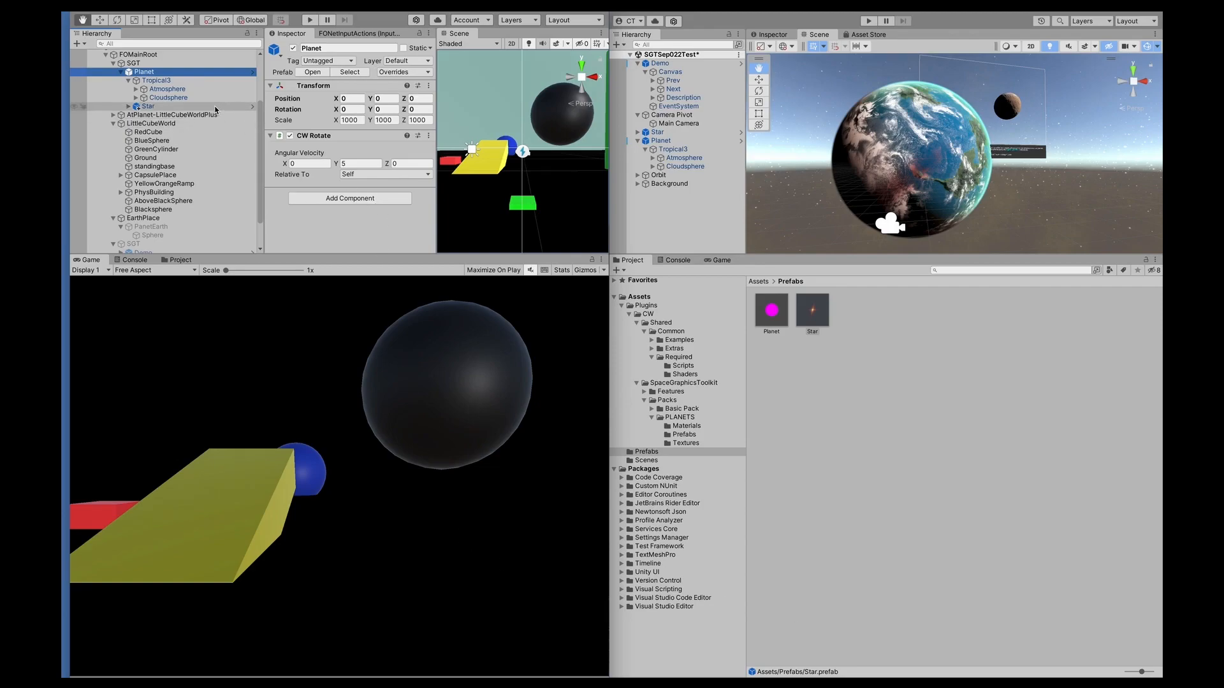
# - Copy EarthPlace's Z position value of 1.5e+07 into the Z position of the Planet under the new SGT object
pyautogui.click(159, 220)
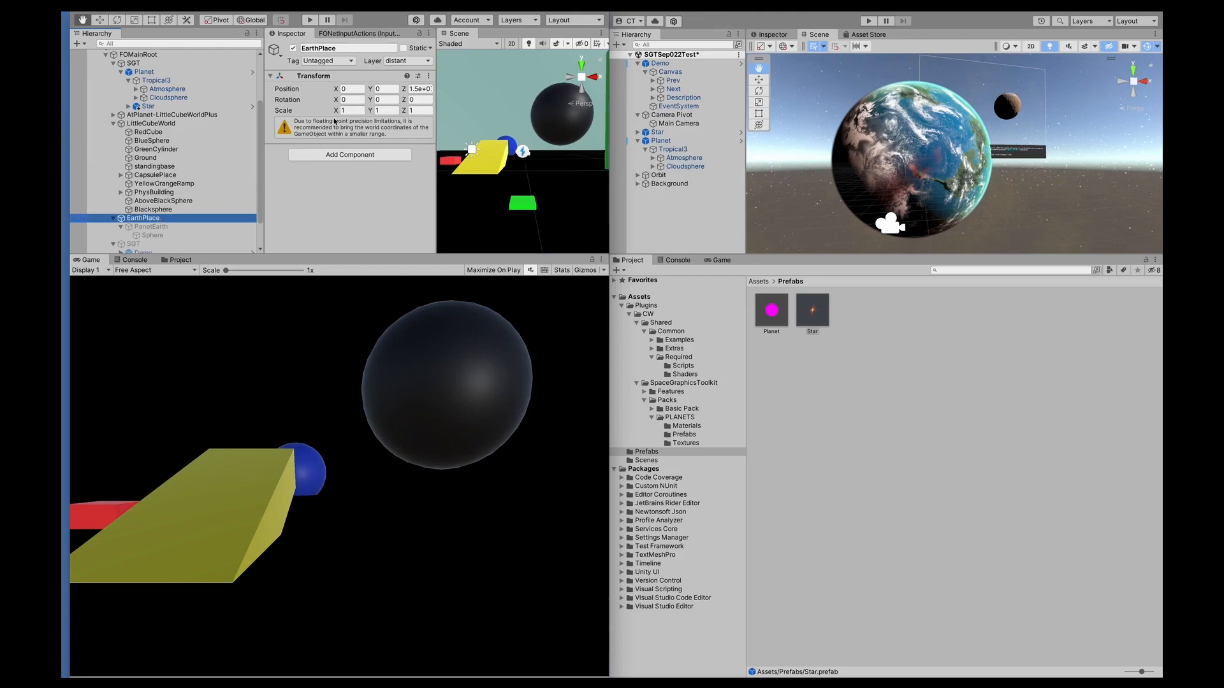
pyautogui.click(410, 89)
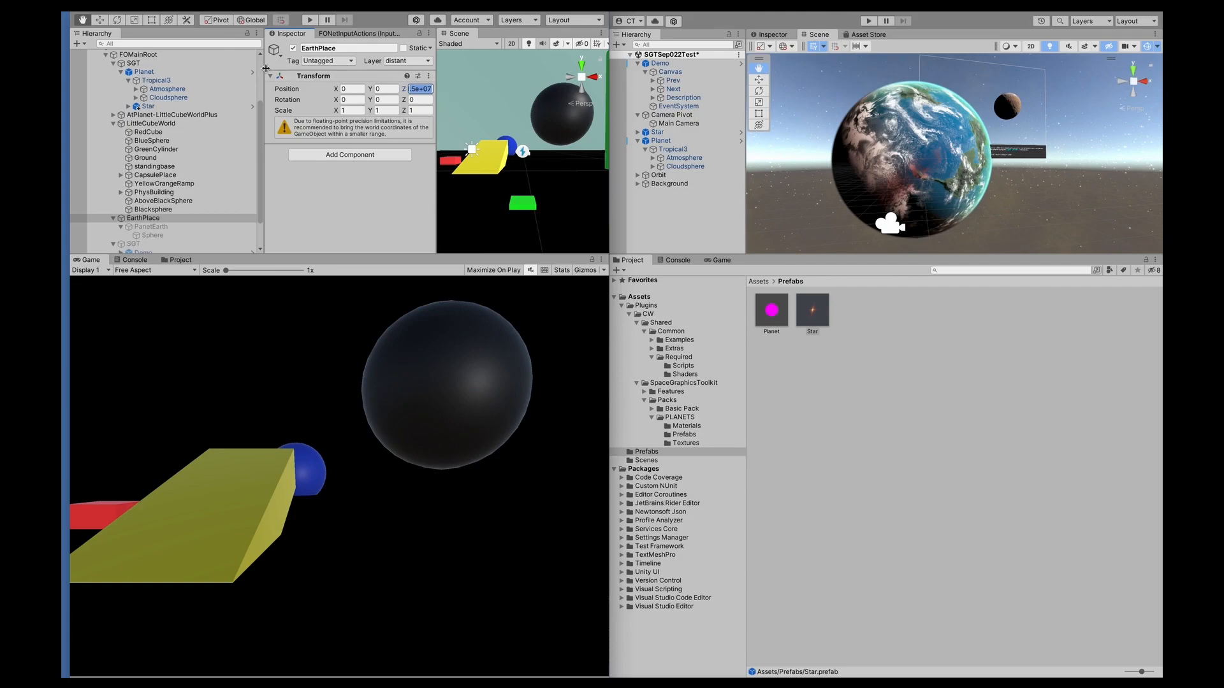
pyautogui.click(158, 71)
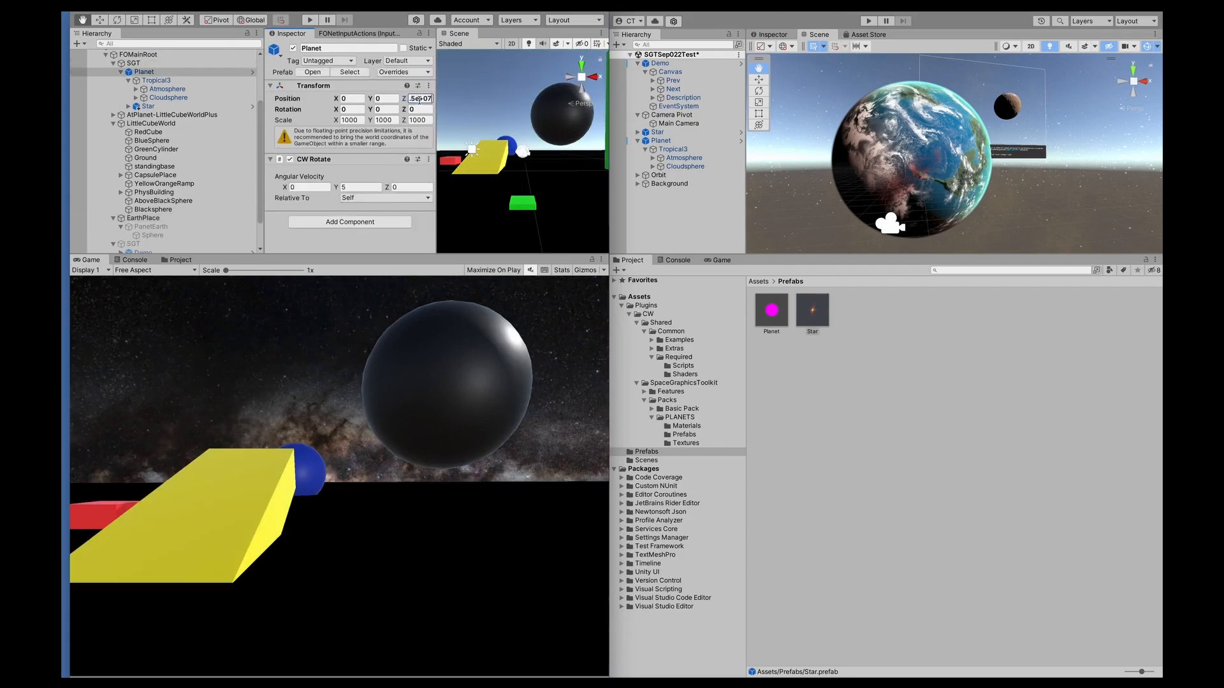
pyautogui.click(419, 109)
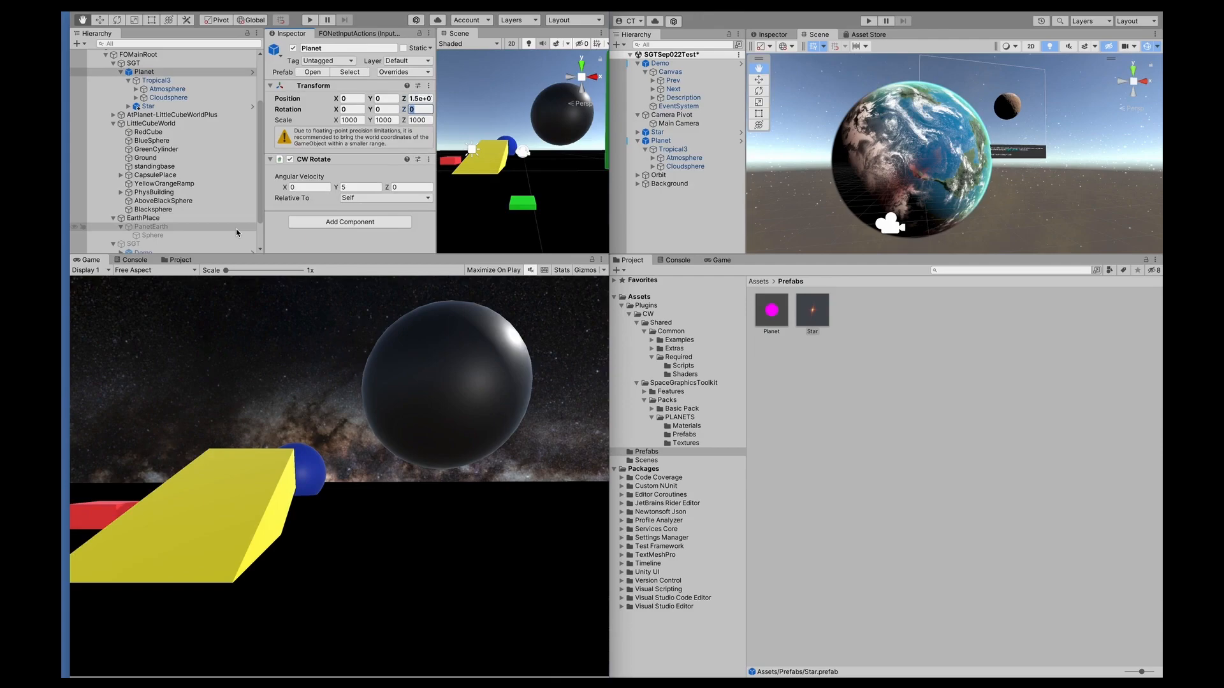
# - Enable the PanetEarth object under EarthPlace, toggling it on and off to check it in the Game view
pyautogui.scroll(-1, 236, 233)
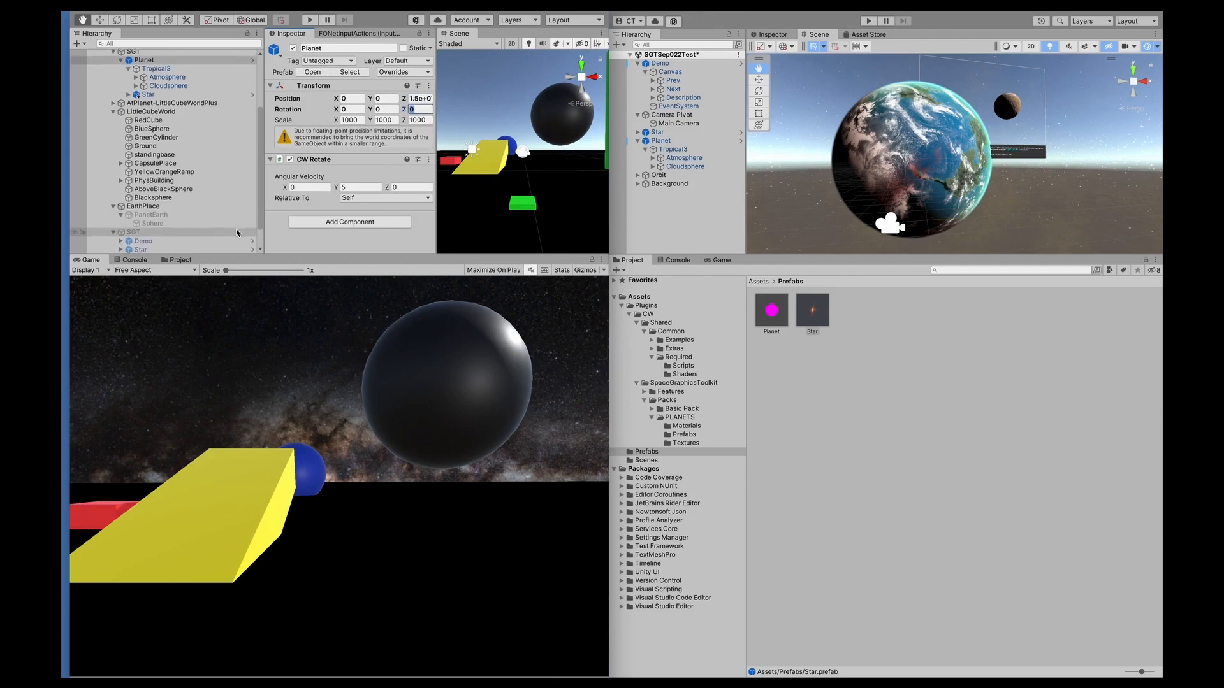
pyautogui.click(153, 211)
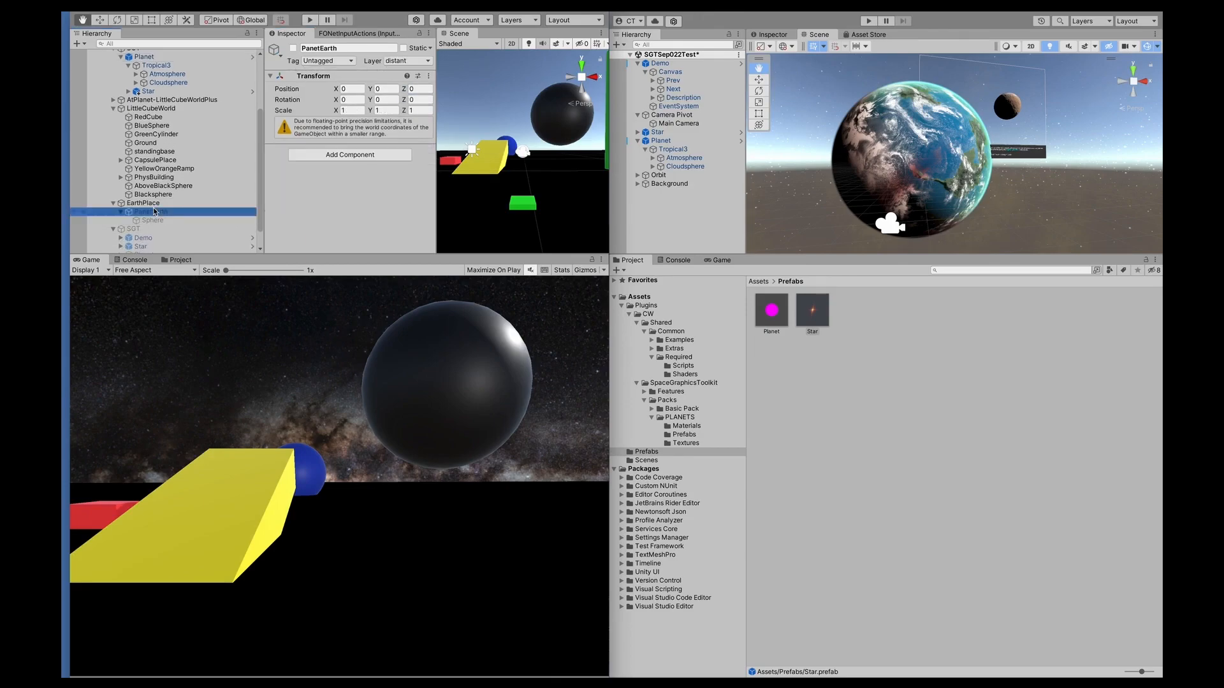
pyautogui.click(293, 48)
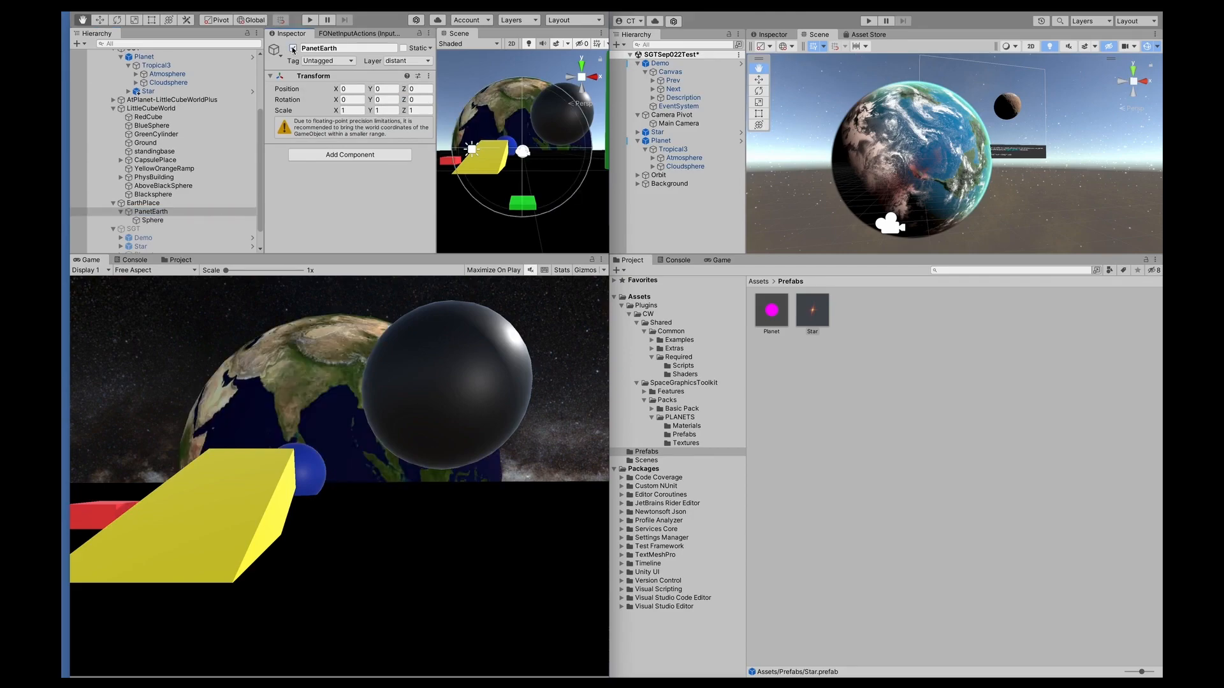
pyautogui.click(292, 49)
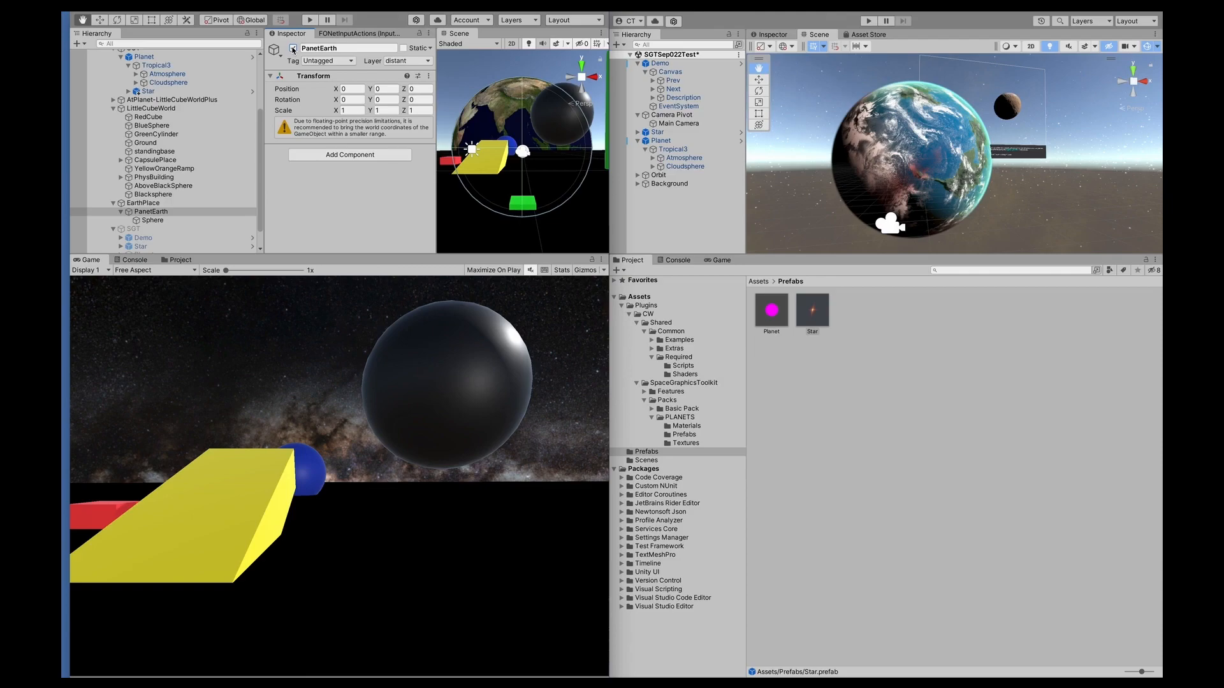
pyautogui.click(293, 50)
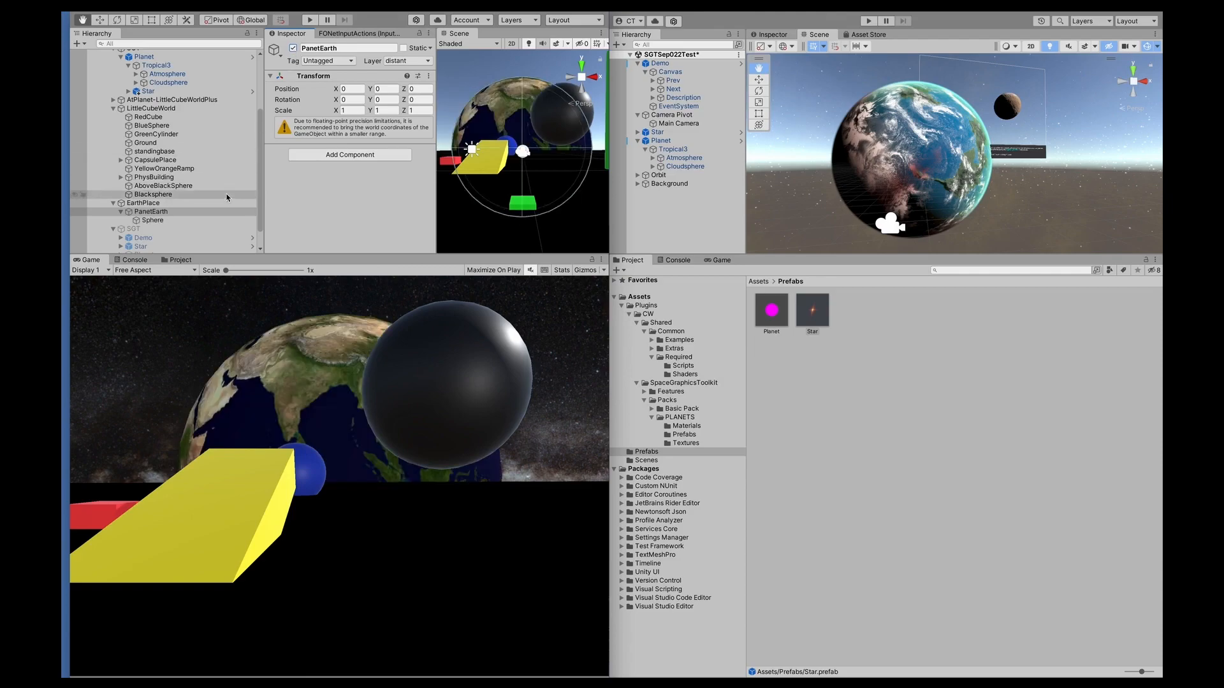
# - Set the new Planet's X, Y and Z scale to 6370000, taking the value from the Planet in the disabled SGT group
pyautogui.scroll(-1, 166, 217)
pyautogui.click(145, 232)
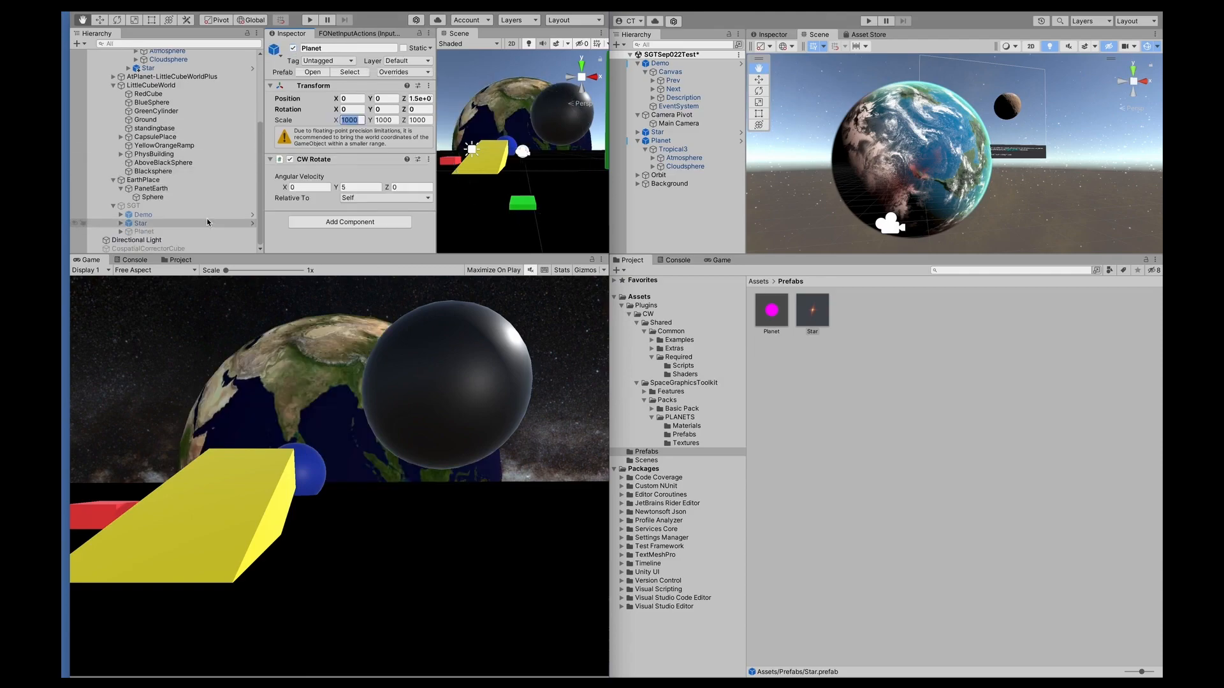
pyautogui.click(145, 232)
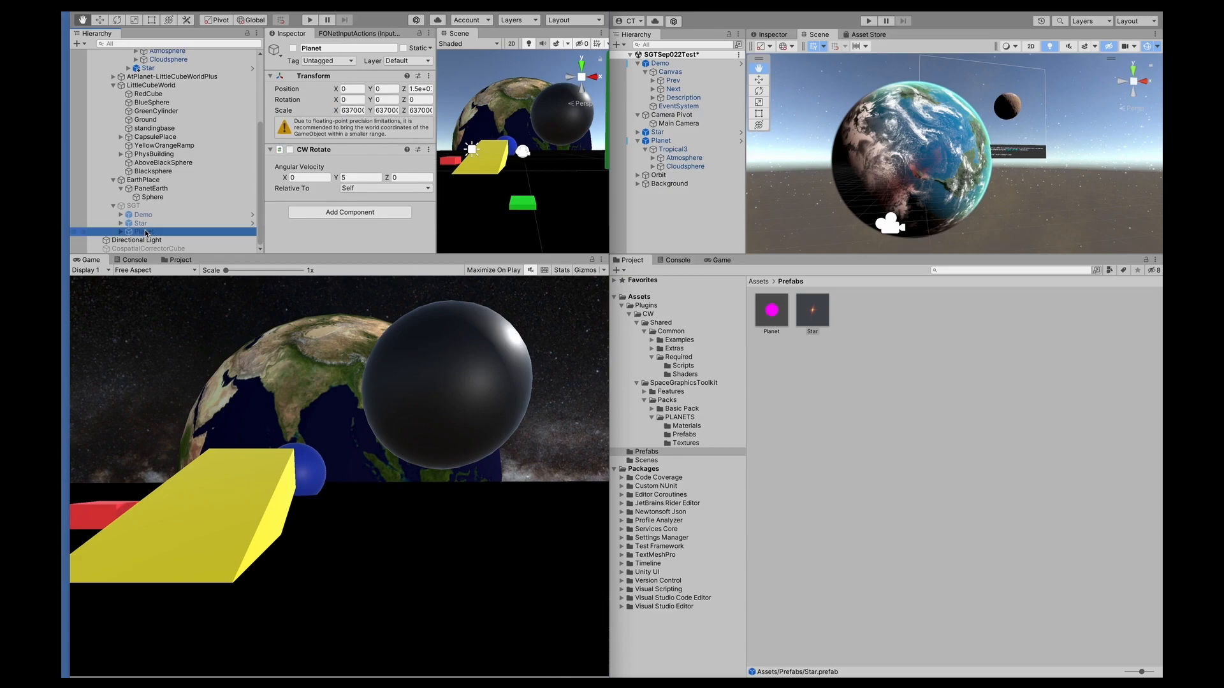
pyautogui.click(346, 111)
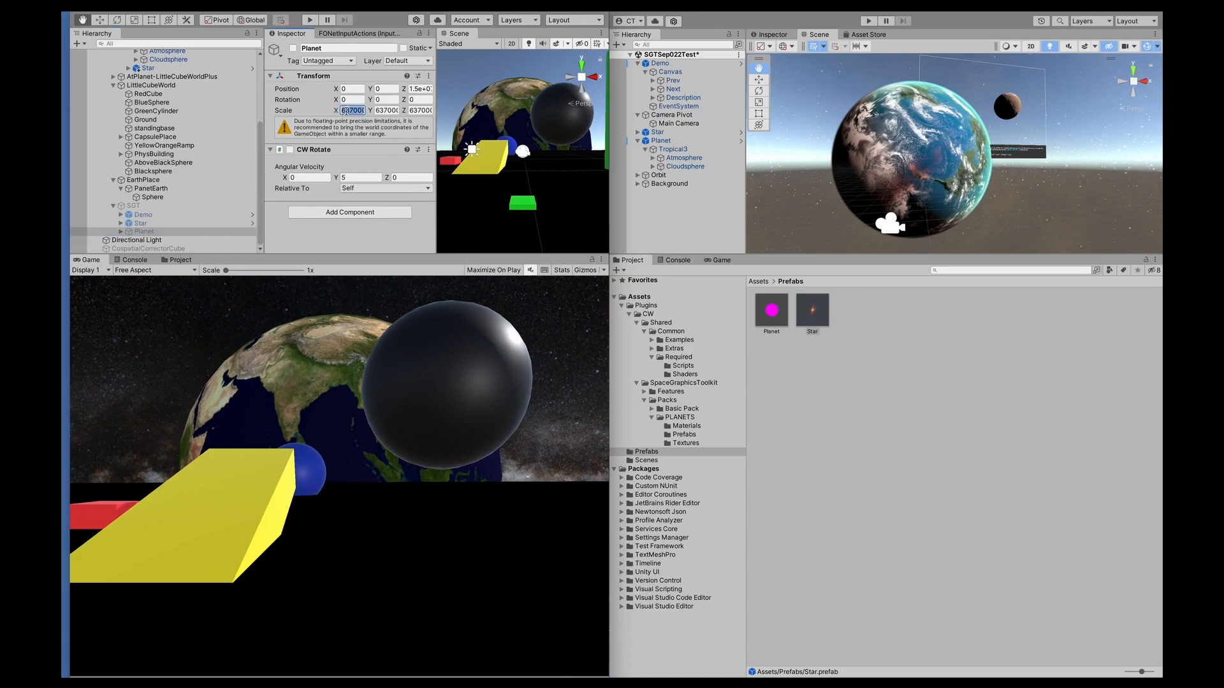
pyautogui.scroll(3, 204, 107)
pyautogui.scroll(1, 204, 106)
pyautogui.click(204, 110)
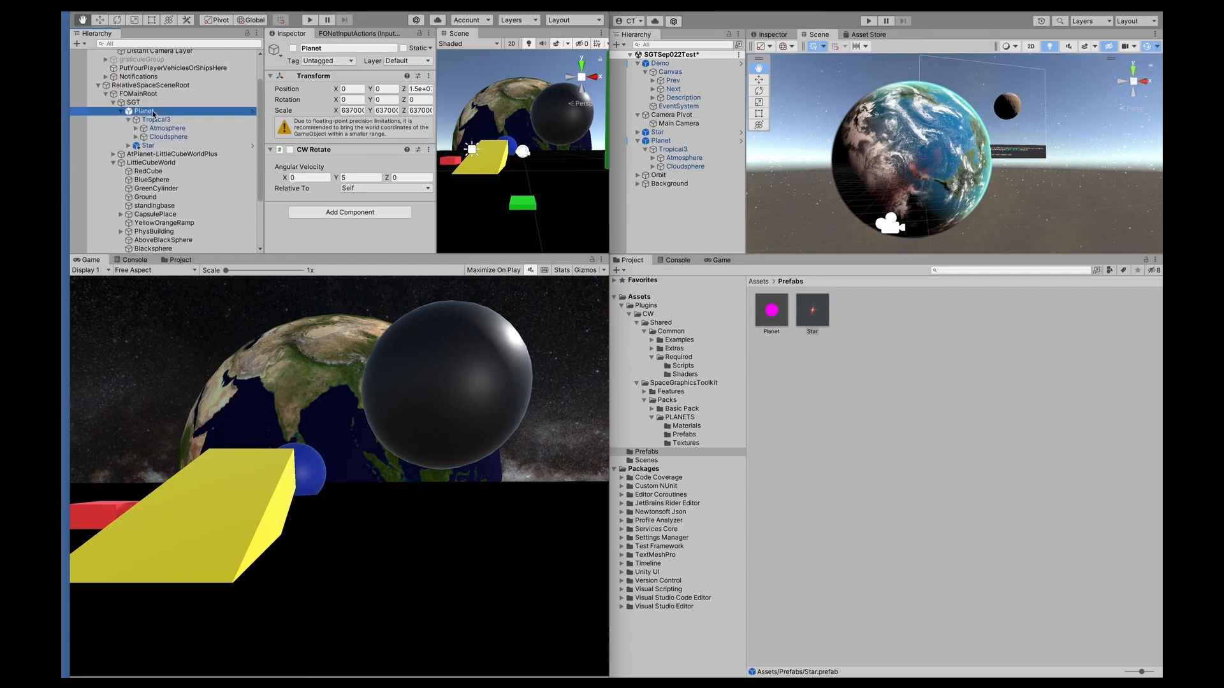
pyautogui.click(359, 118)
pyautogui.write('6370000')
pyautogui.click(389, 120)
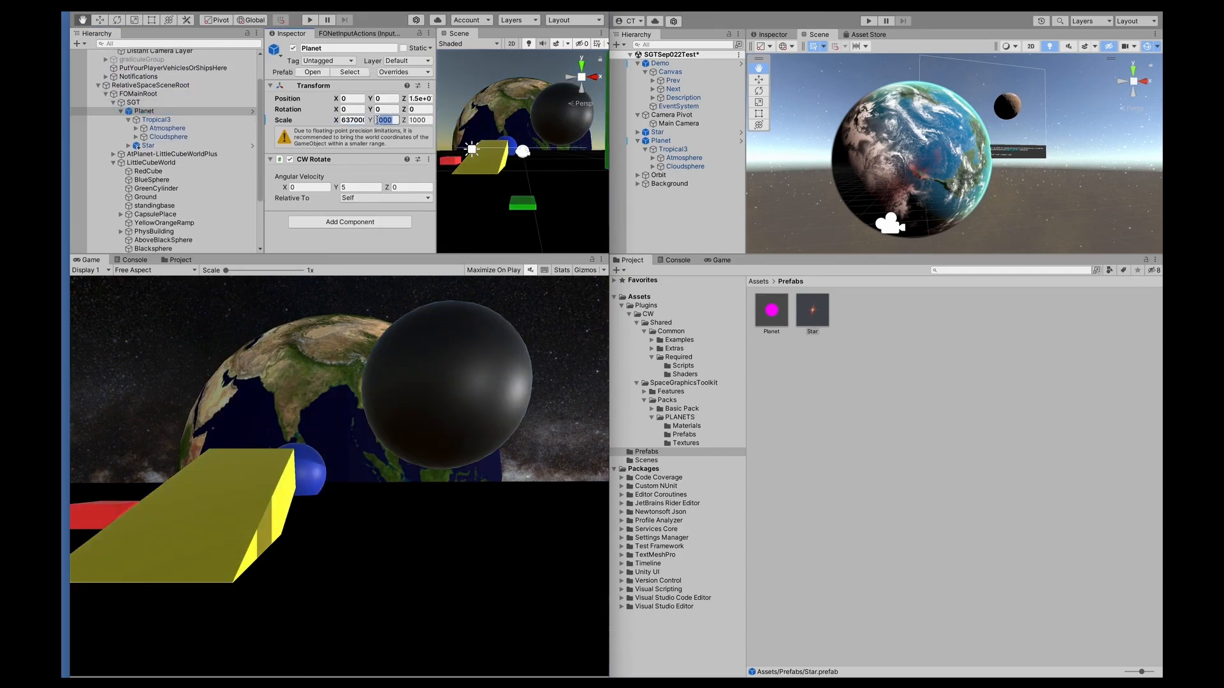
pyautogui.write('6370000')
pyautogui.write('6370000')
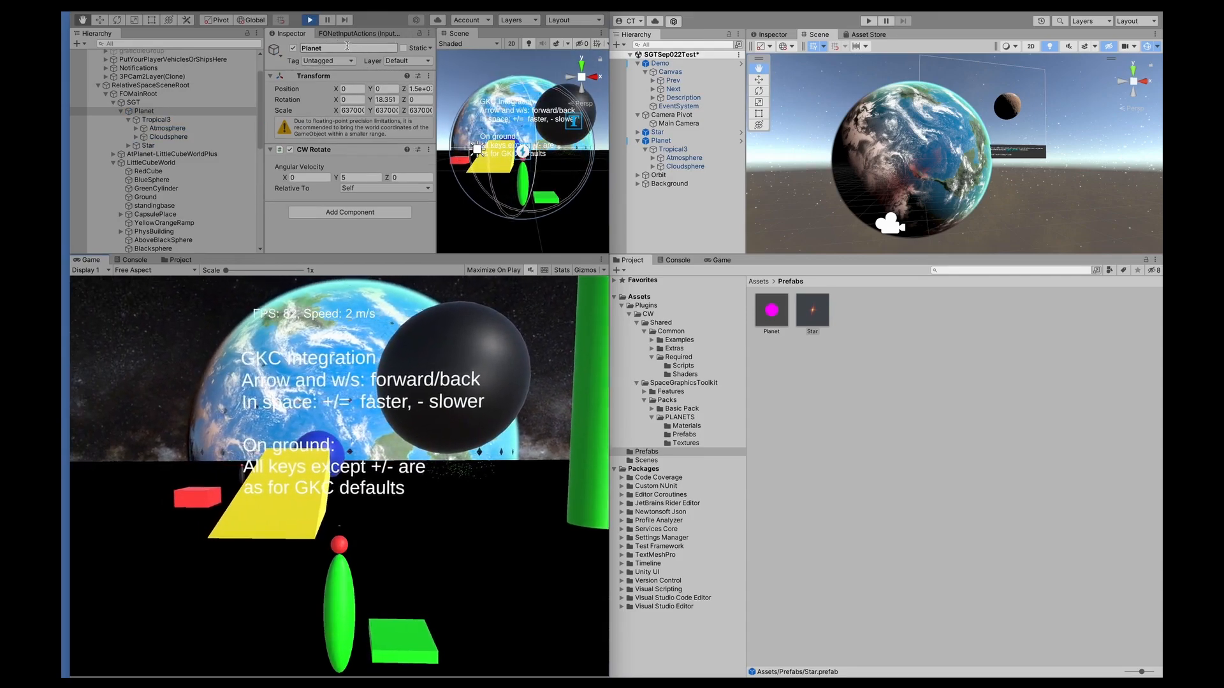
# - Stop the play test and select the EarthPlace object
pyautogui.click(311, 21)
pyautogui.scroll(-5, 195, 180)
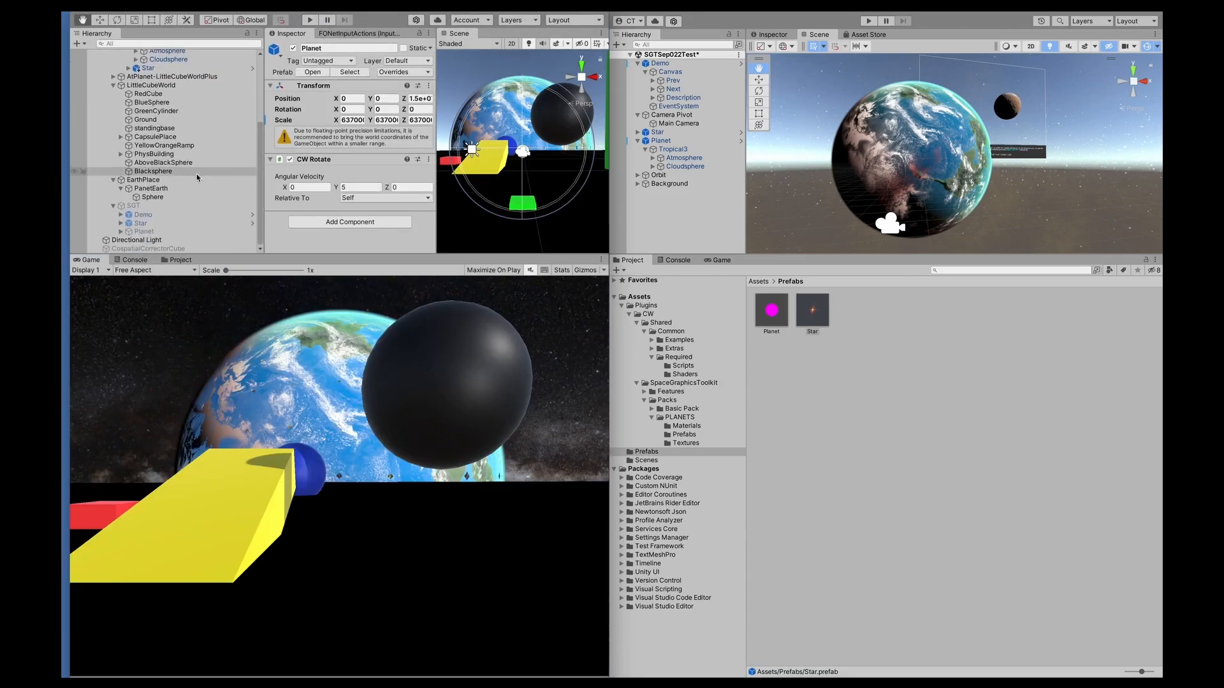
pyautogui.click(144, 180)
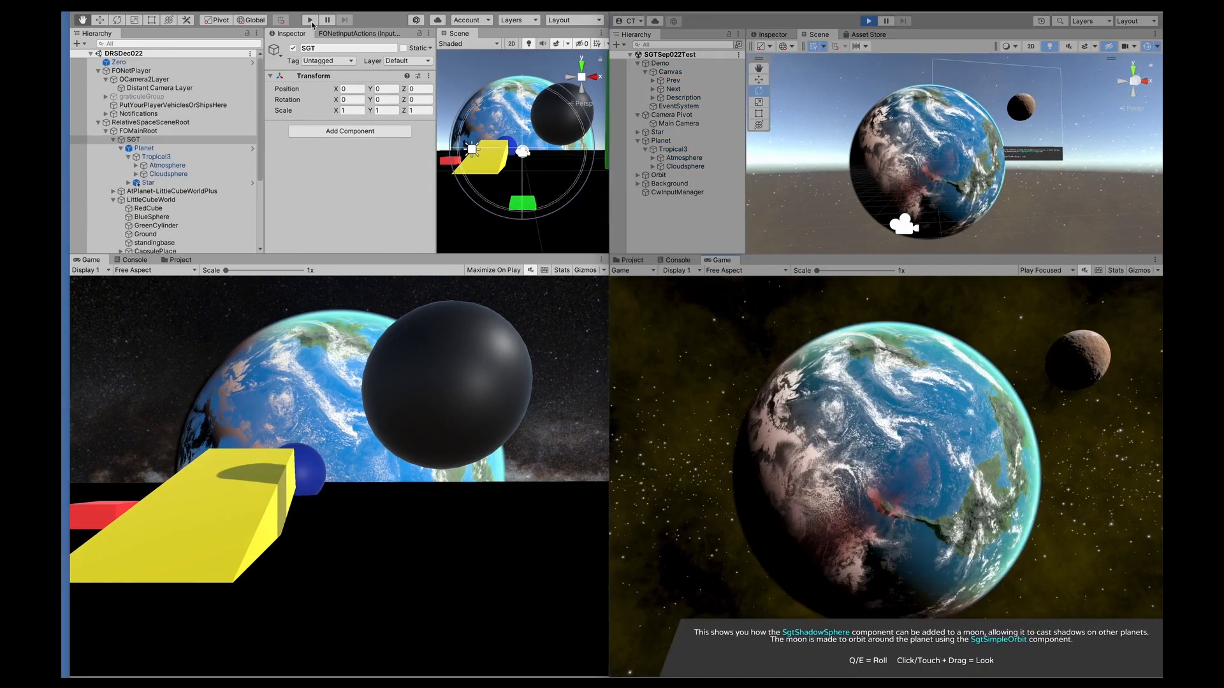
# - Start playing the DRSDec022 scene and stop the run of the SGTSep022Test scene
pyautogui.click(310, 20)
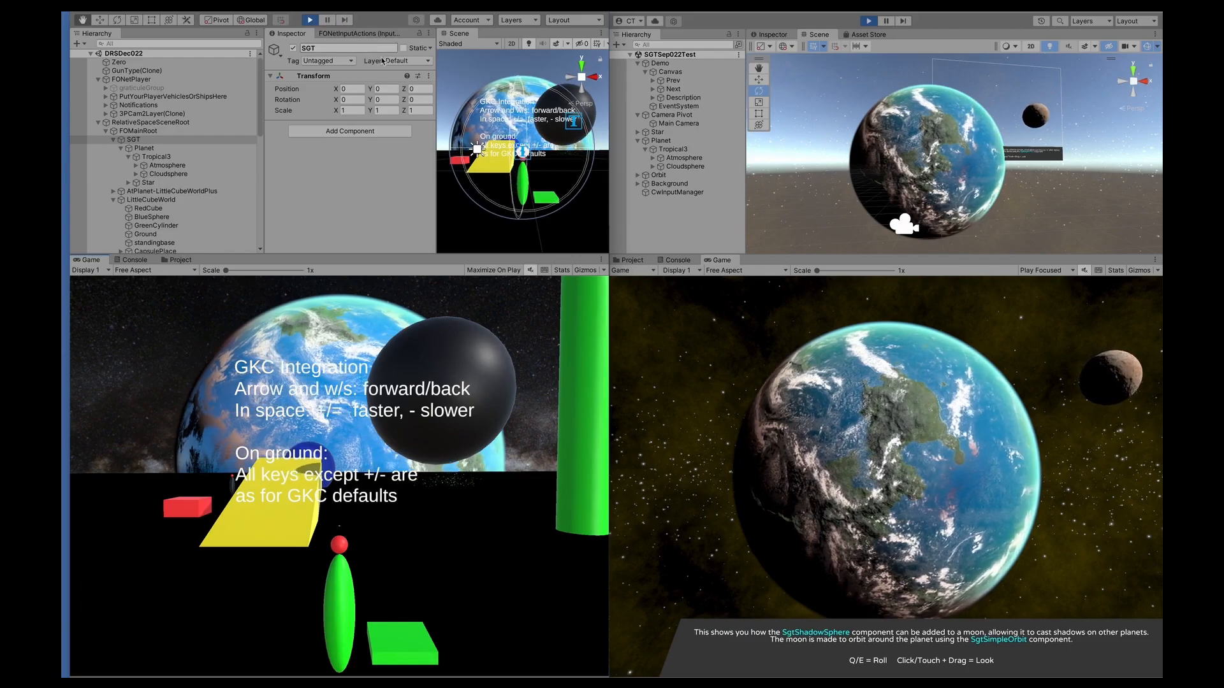
pyautogui.click(870, 21)
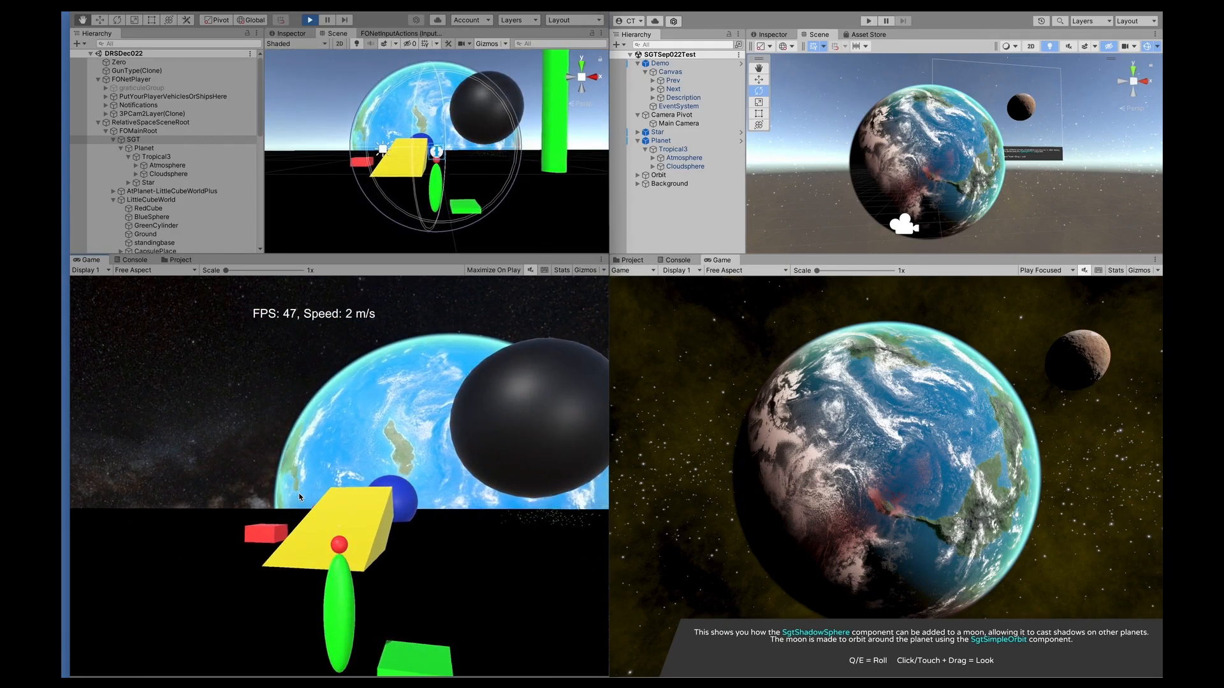
# - Walk the green player character forward up and over the yellow ramp in the running DRSDec022 scene
pyautogui.press('w')
pyautogui.press('w')
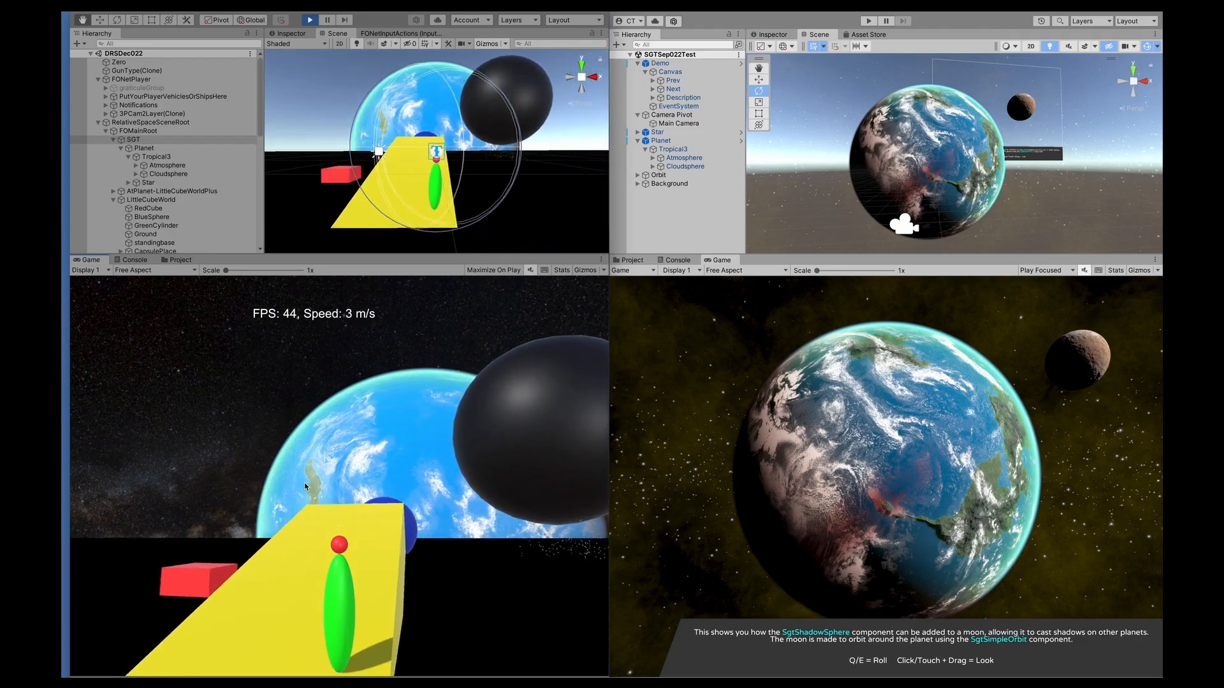
pyautogui.press('w')
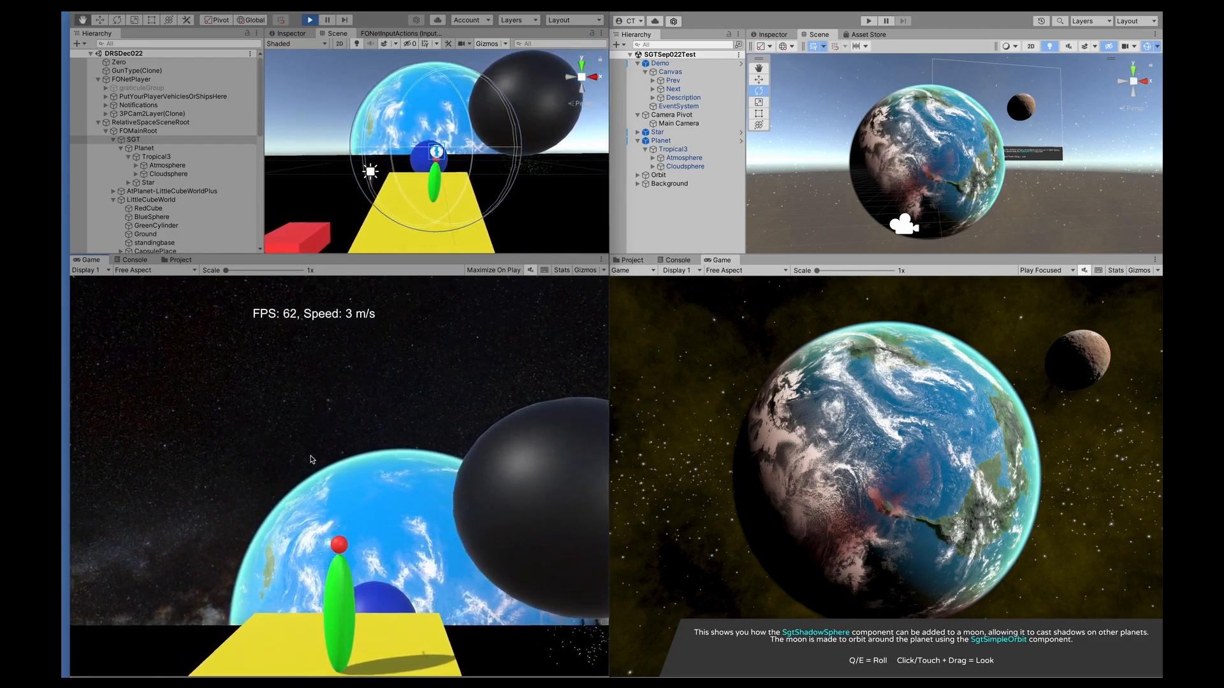
pyautogui.press('w')
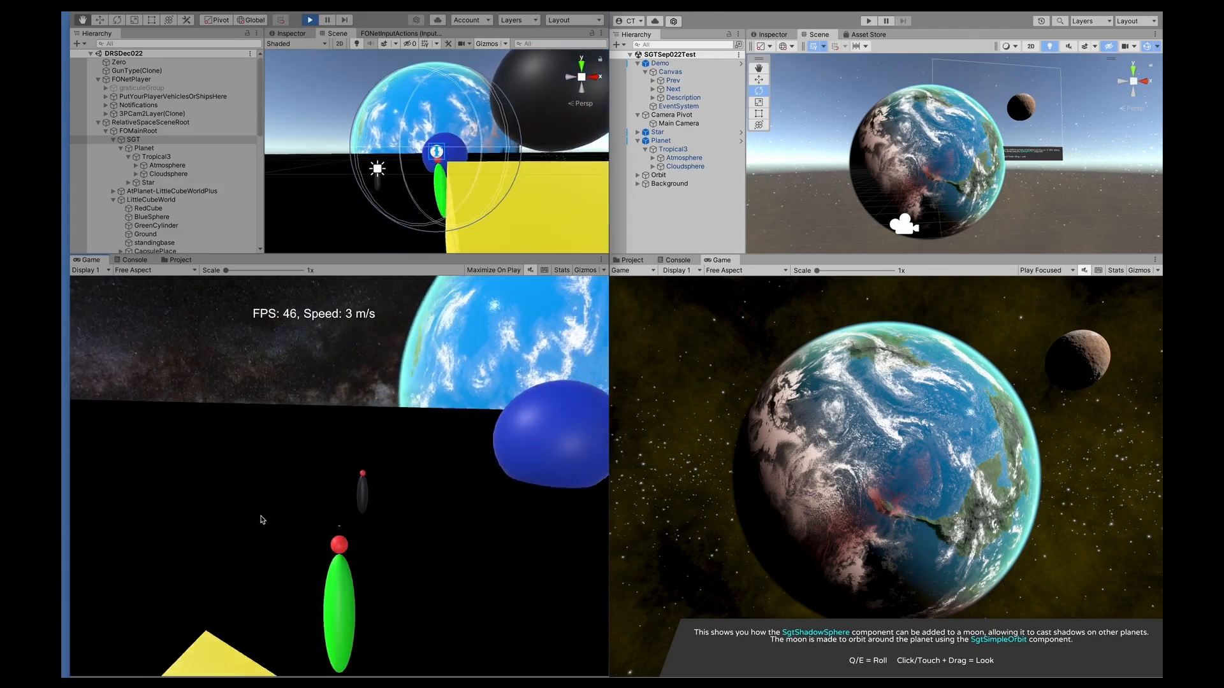
# - Walk the green player character forward beyond the yellow ramp toward the blue sphere and the planet
pyautogui.press('w')
pyautogui.press('w')
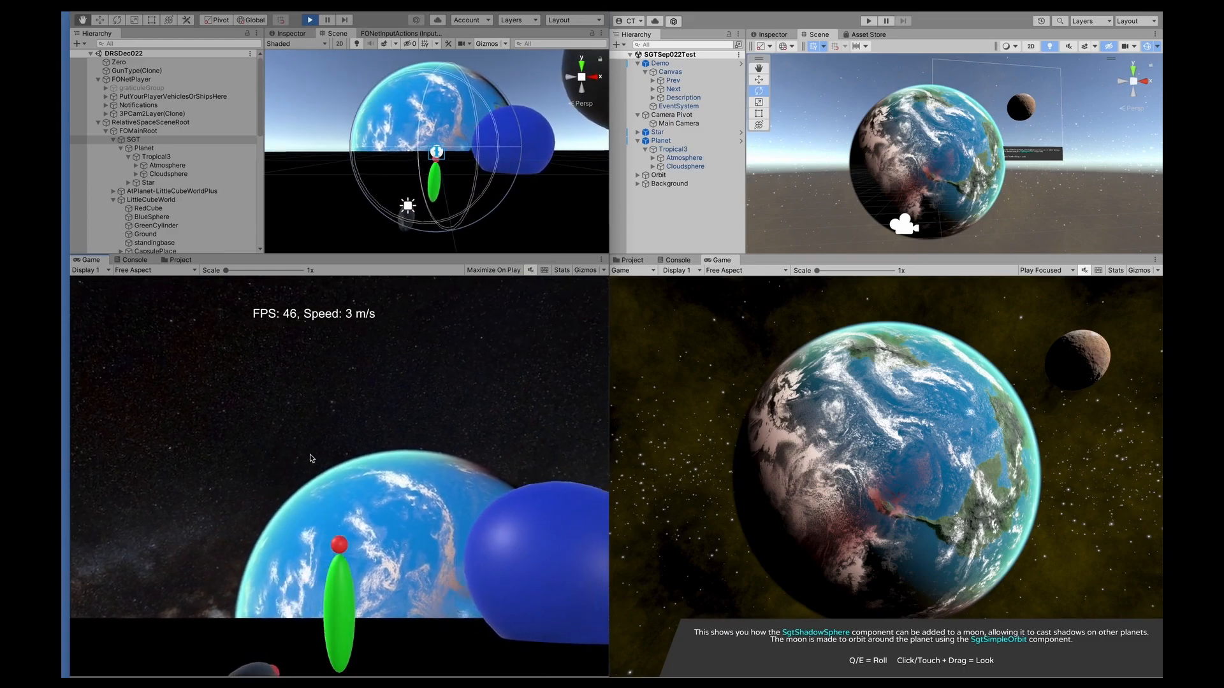
pyautogui.press('w')
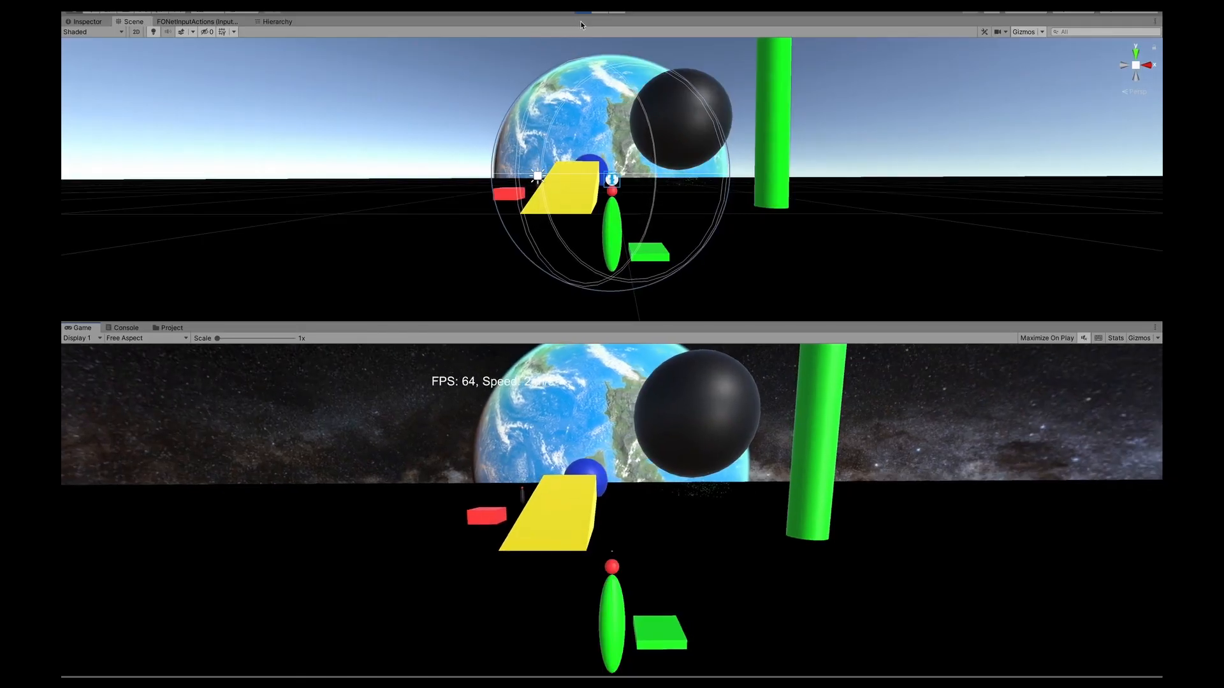
# - Walk the player character from the green block to the yellow ramp and along its edge in the running scene
pyautogui.press('w')
pyautogui.press('w')
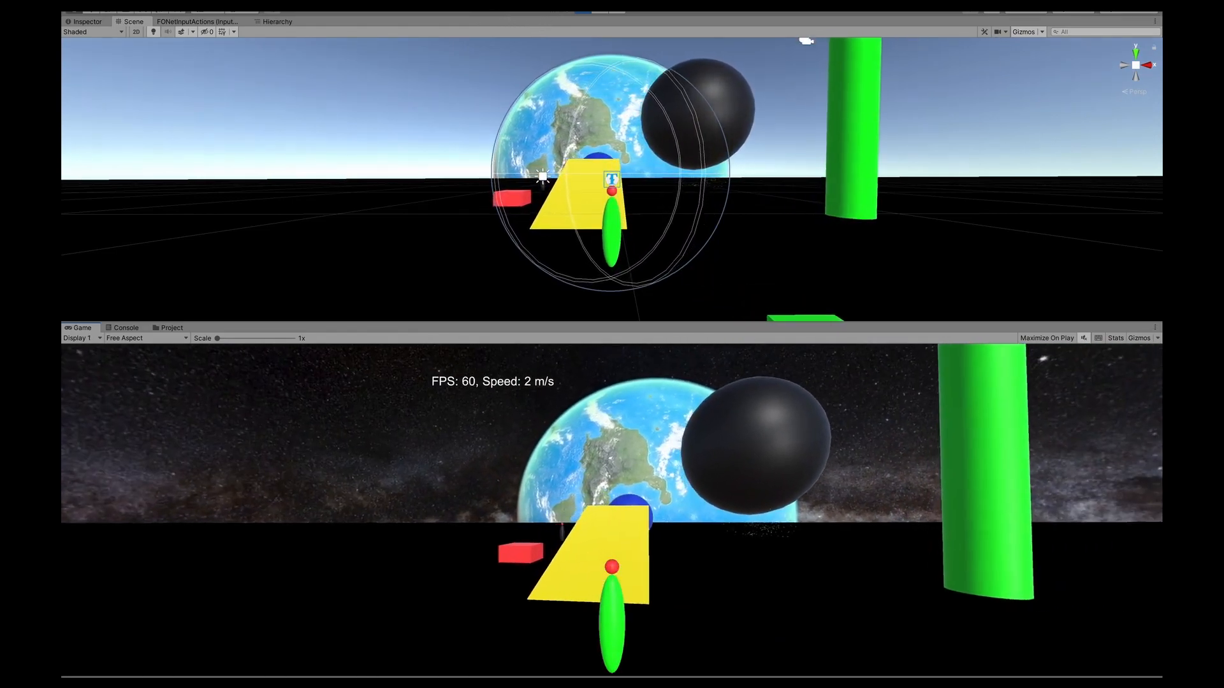
pyautogui.press('w')
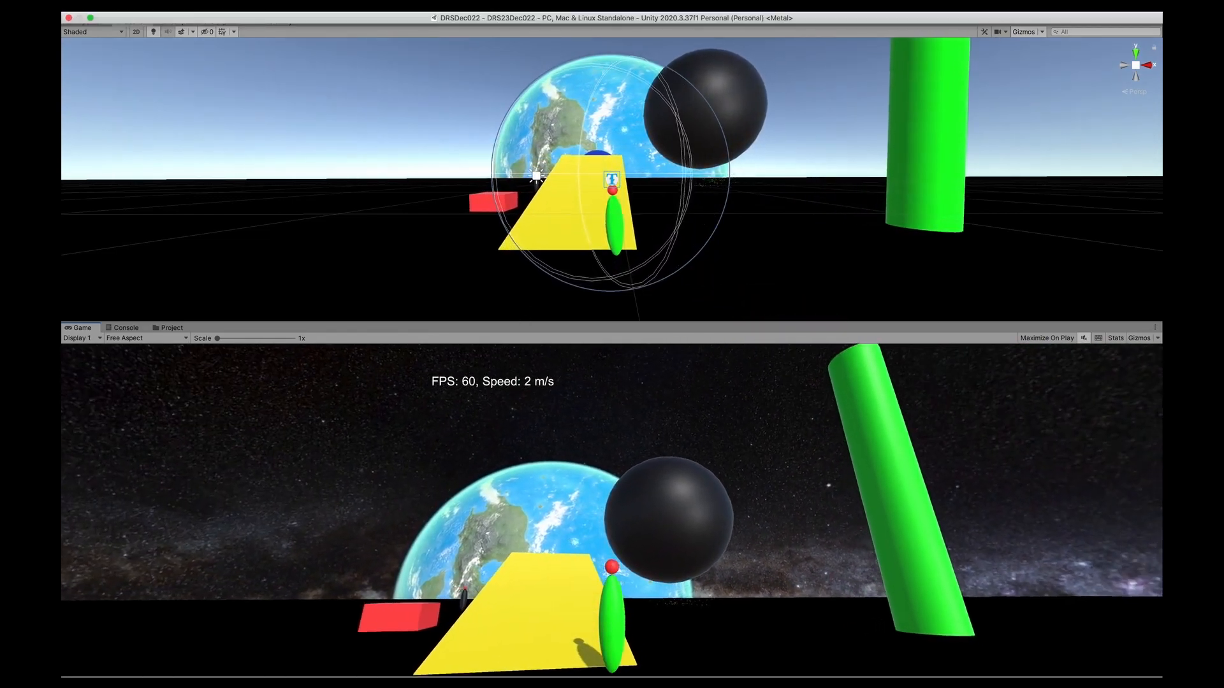
pyautogui.press('w')
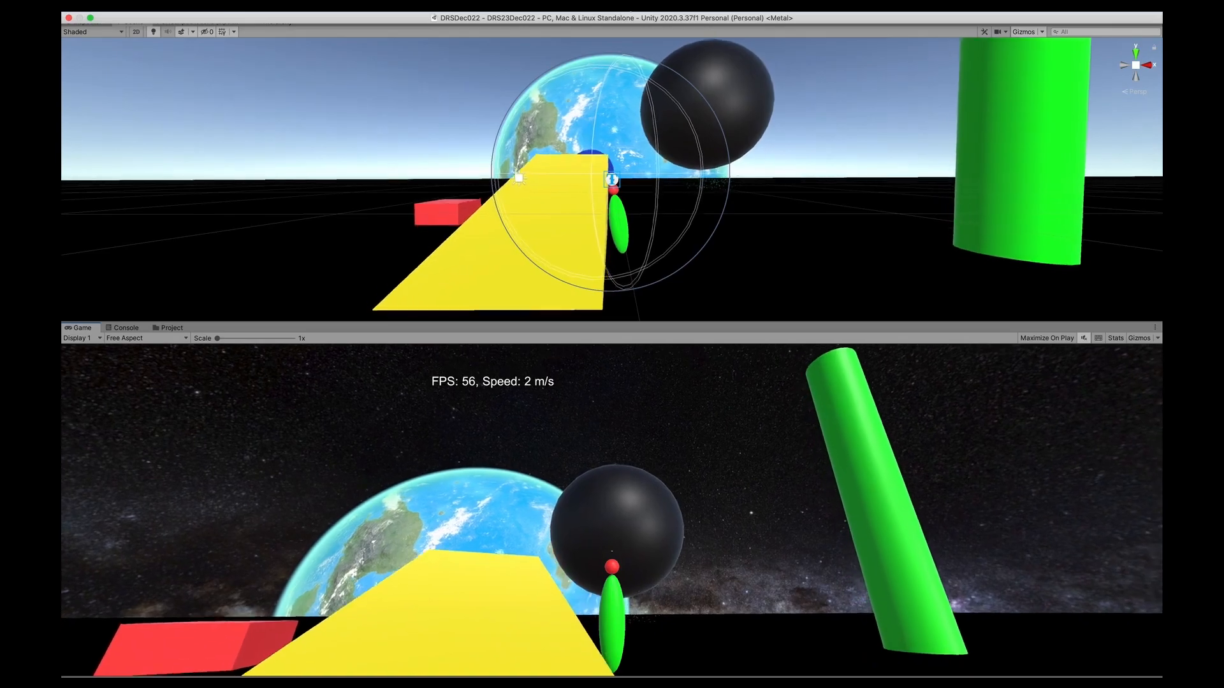
pyautogui.press('w')
# - Maximize the Game view and walk the player character up the yellow ramp and off its far end
pyautogui.hotkey('shift', 'space')
pyautogui.press('w')
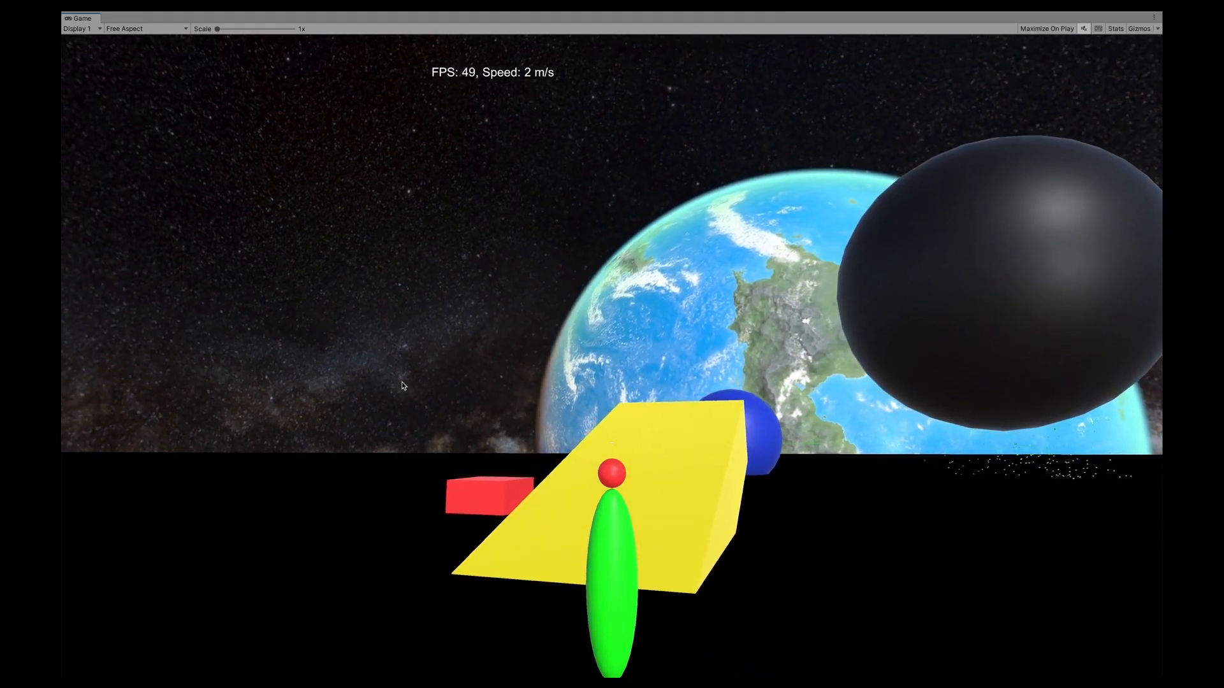
pyautogui.press('w')
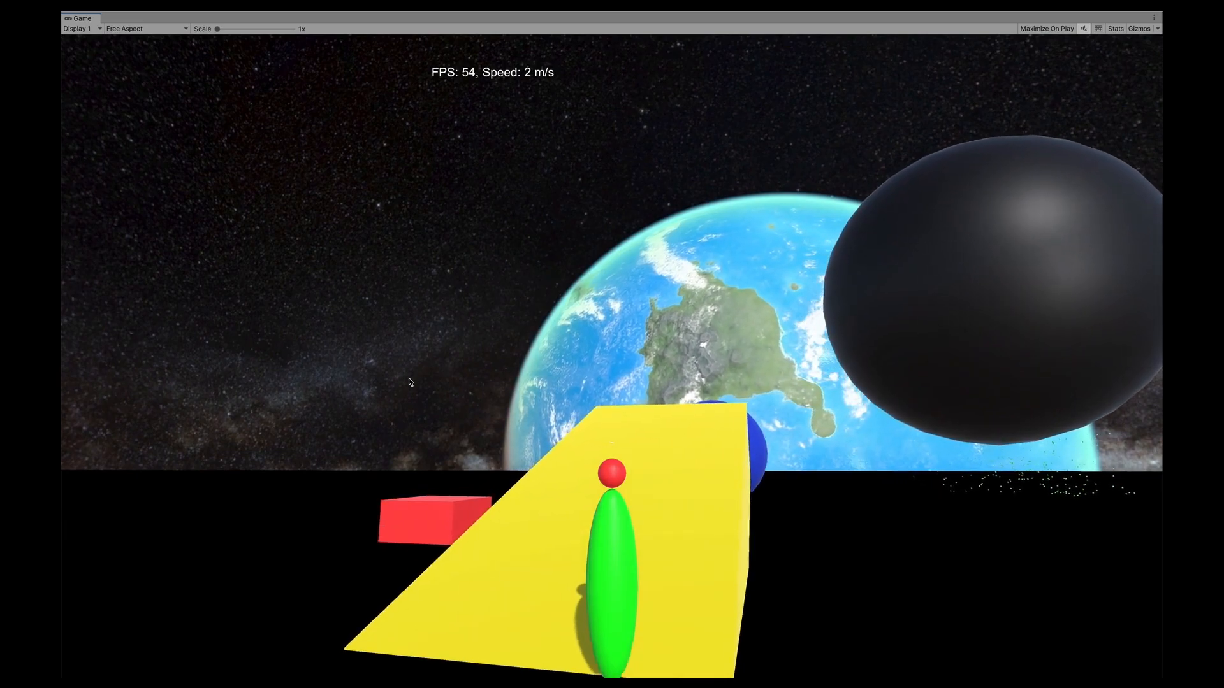
pyautogui.press('w')
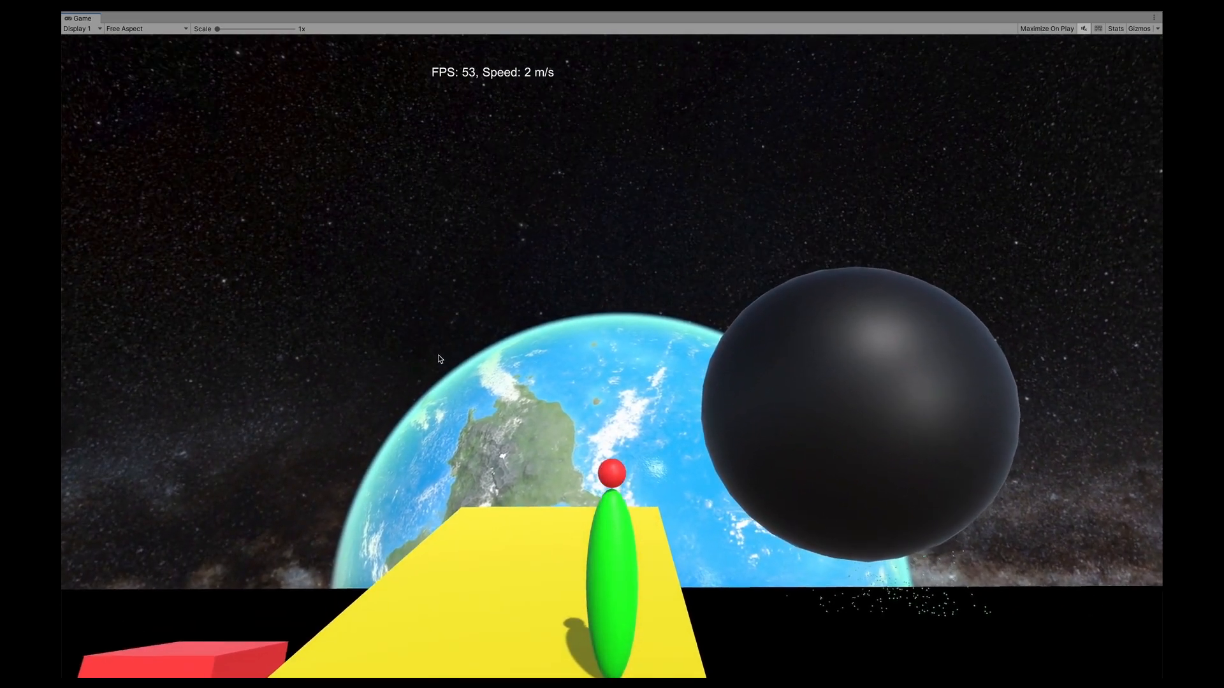
pyautogui.press('w')
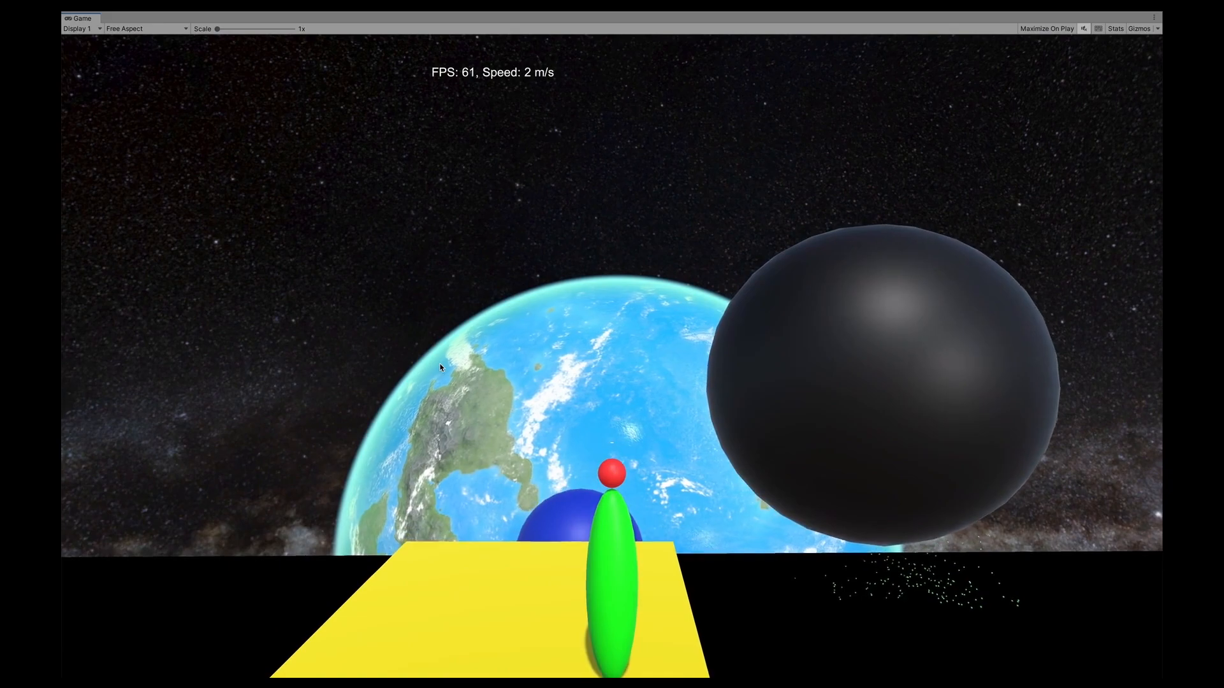
pyautogui.press('w')
pyautogui.press('w')
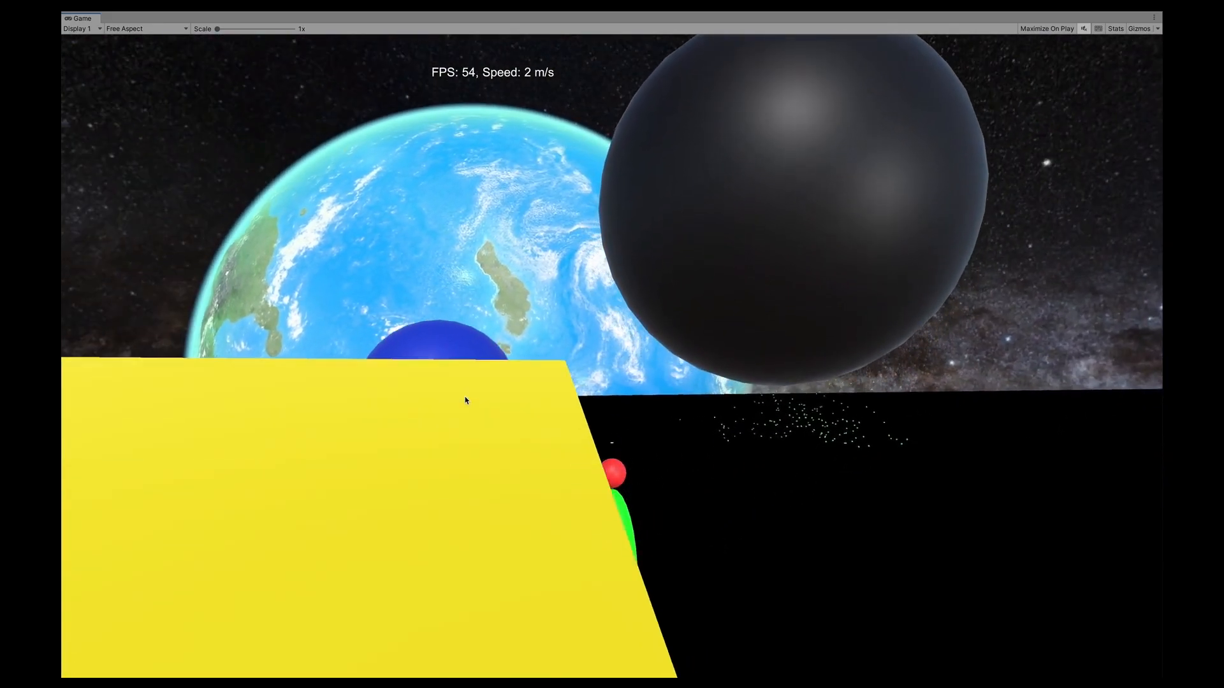
pyautogui.press('w')
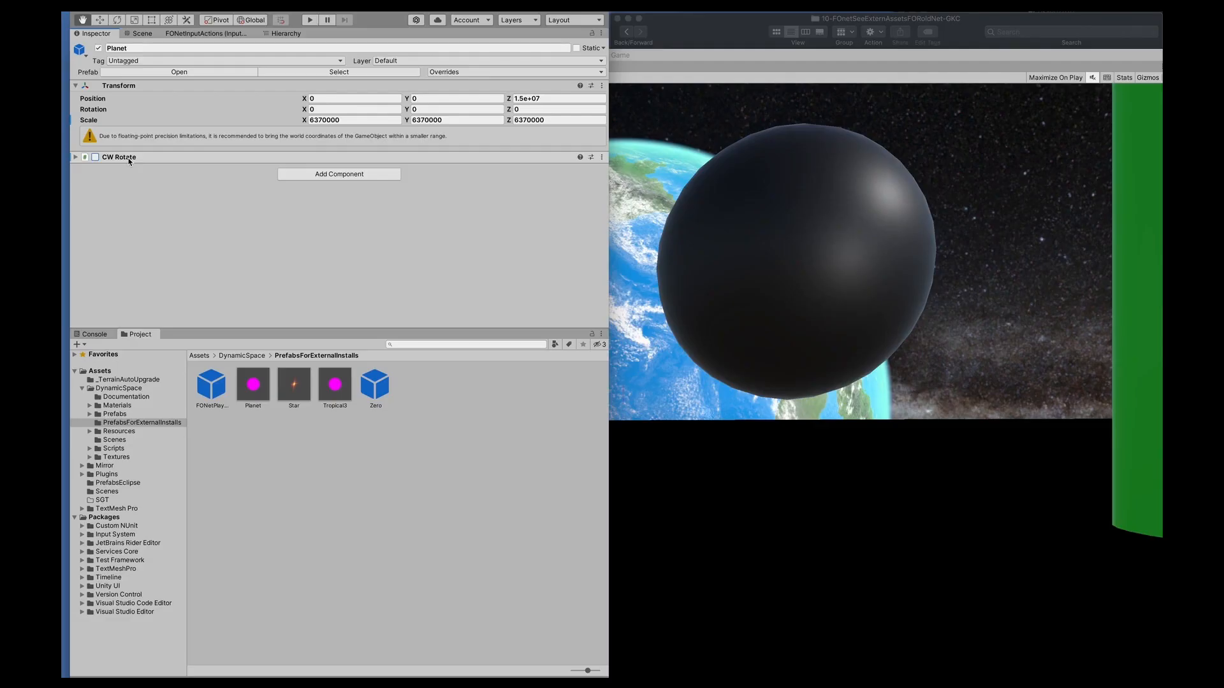
# - Start playing the scene again and walk the player character over the yellow ramp to the ground near the blue sphere
pyautogui.click(309, 20)
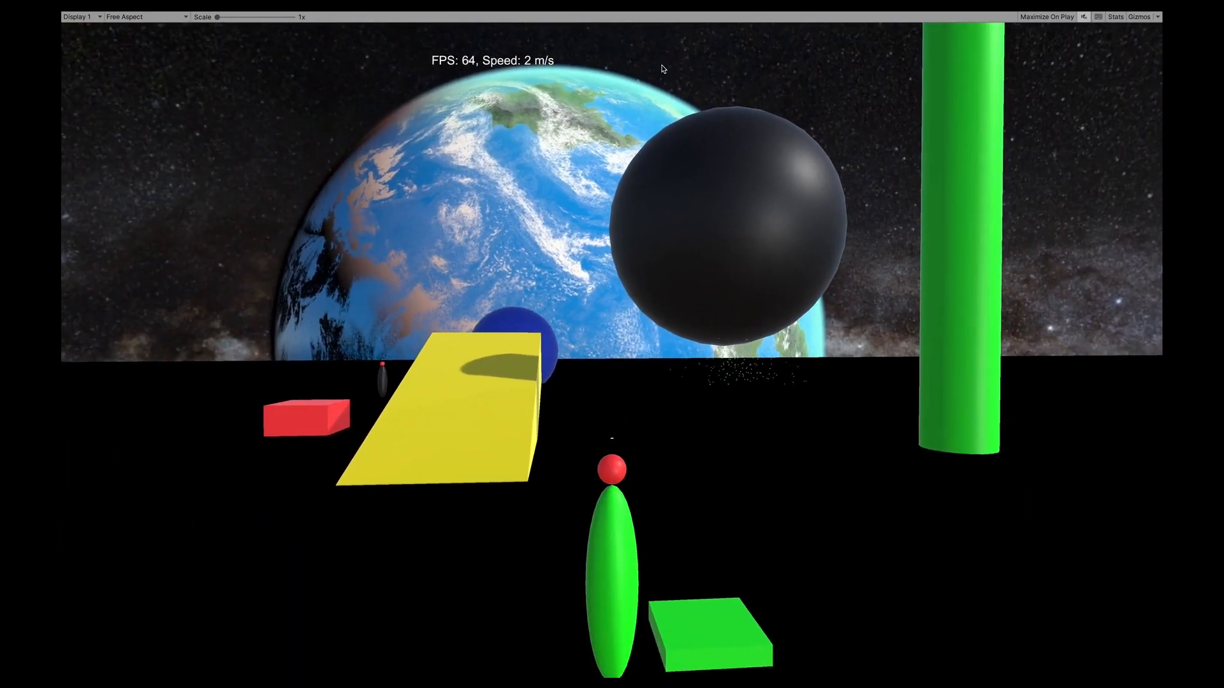
pyautogui.press('w')
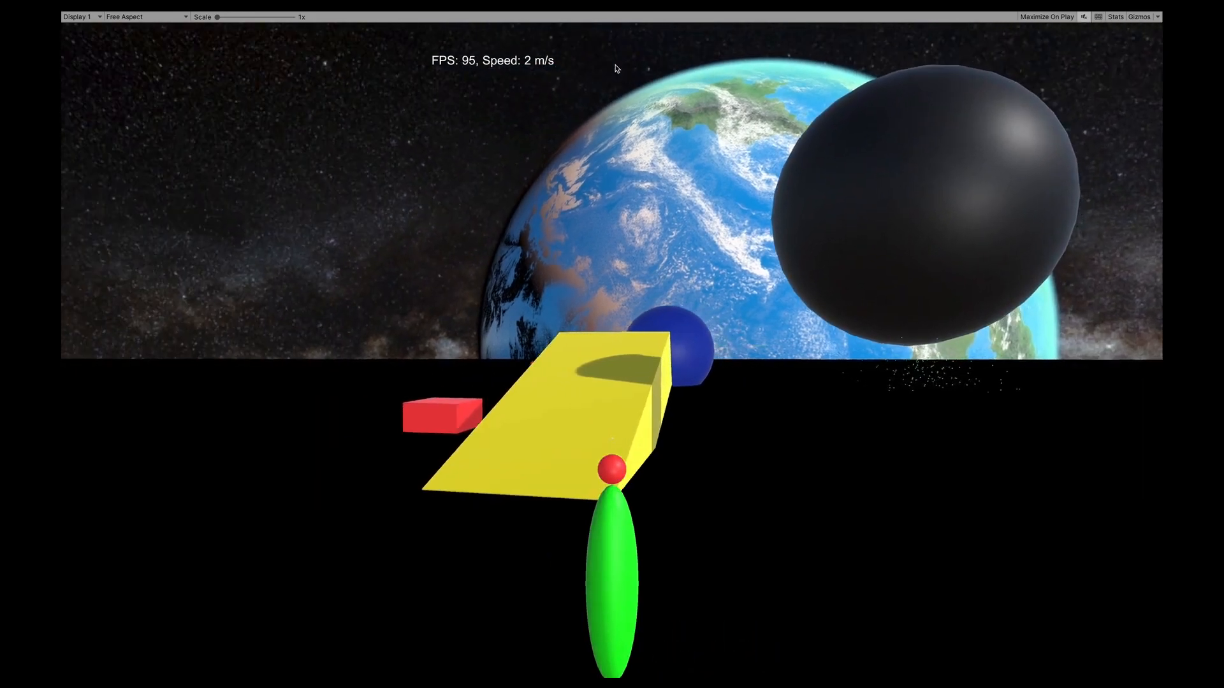
pyautogui.press('w')
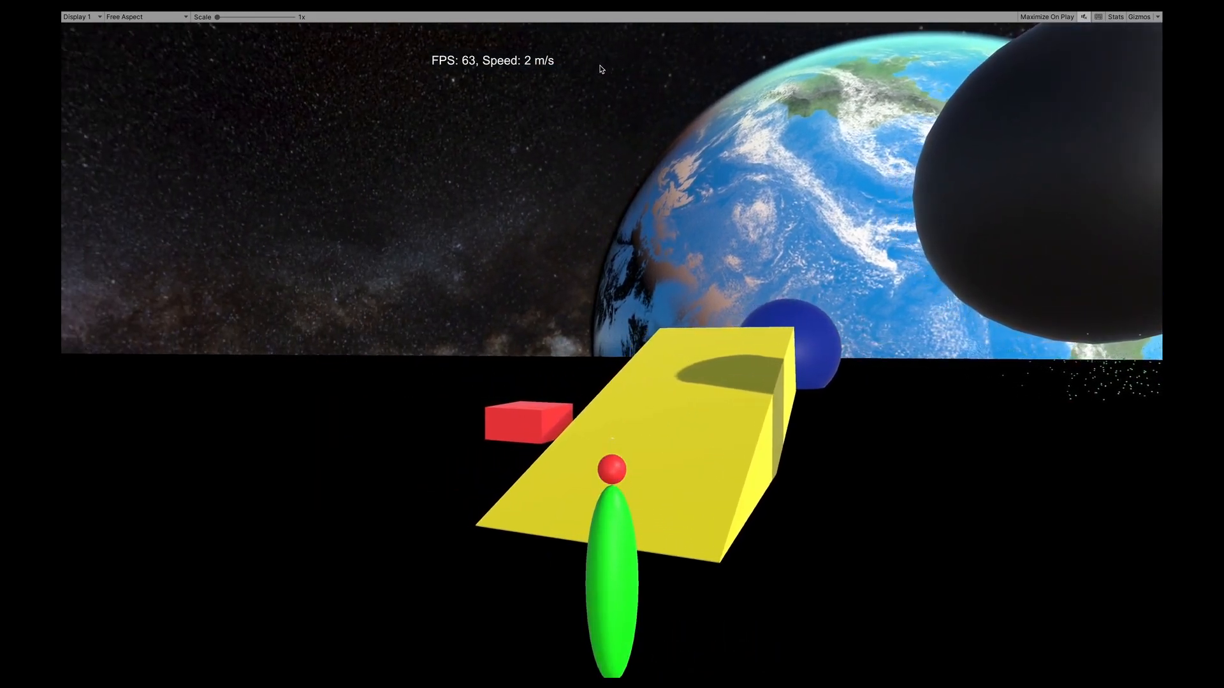
pyautogui.press('w')
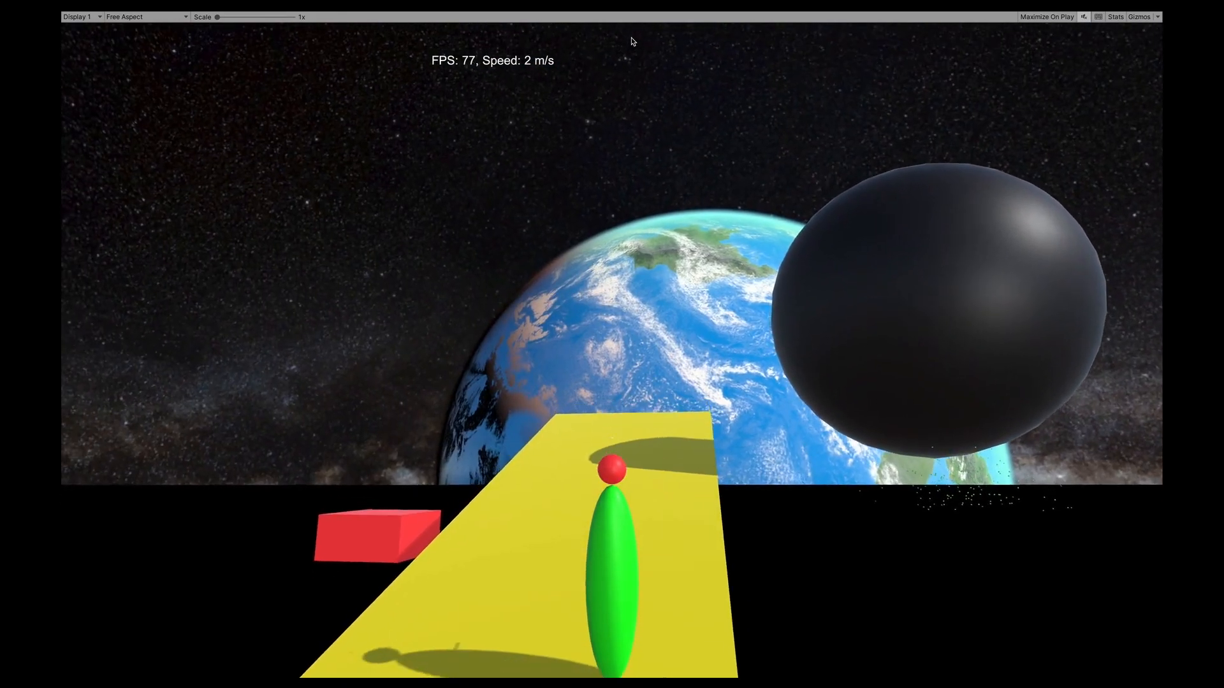
pyautogui.press('w')
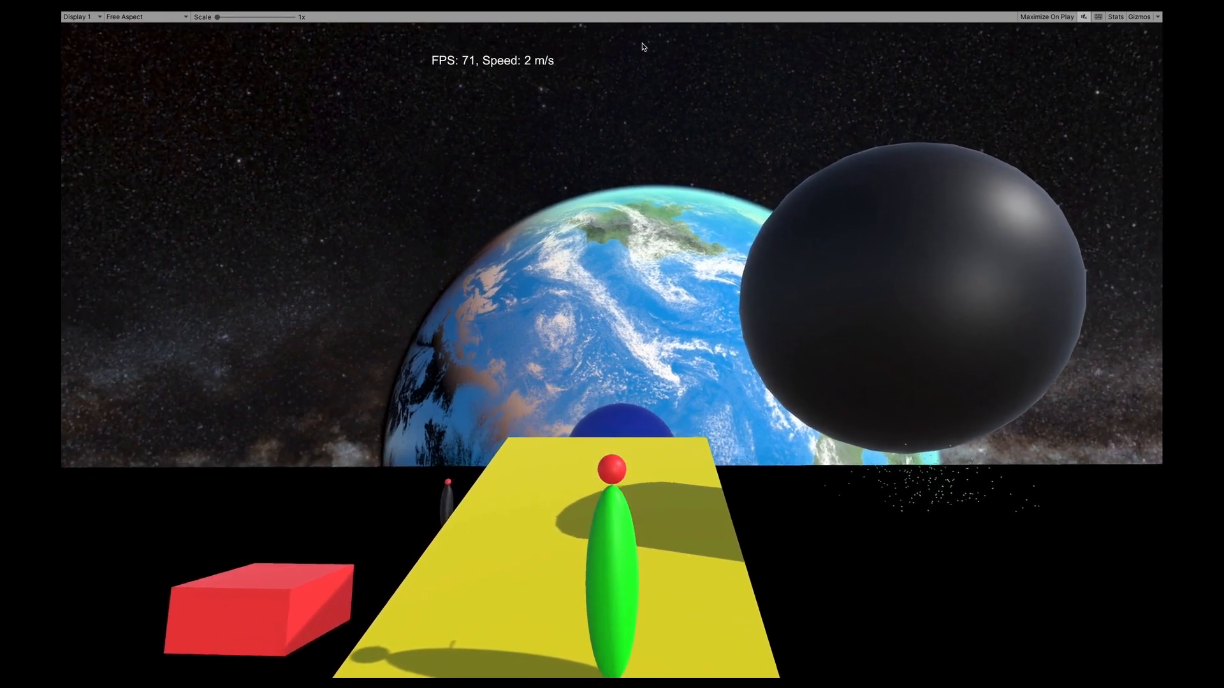
pyautogui.press('w')
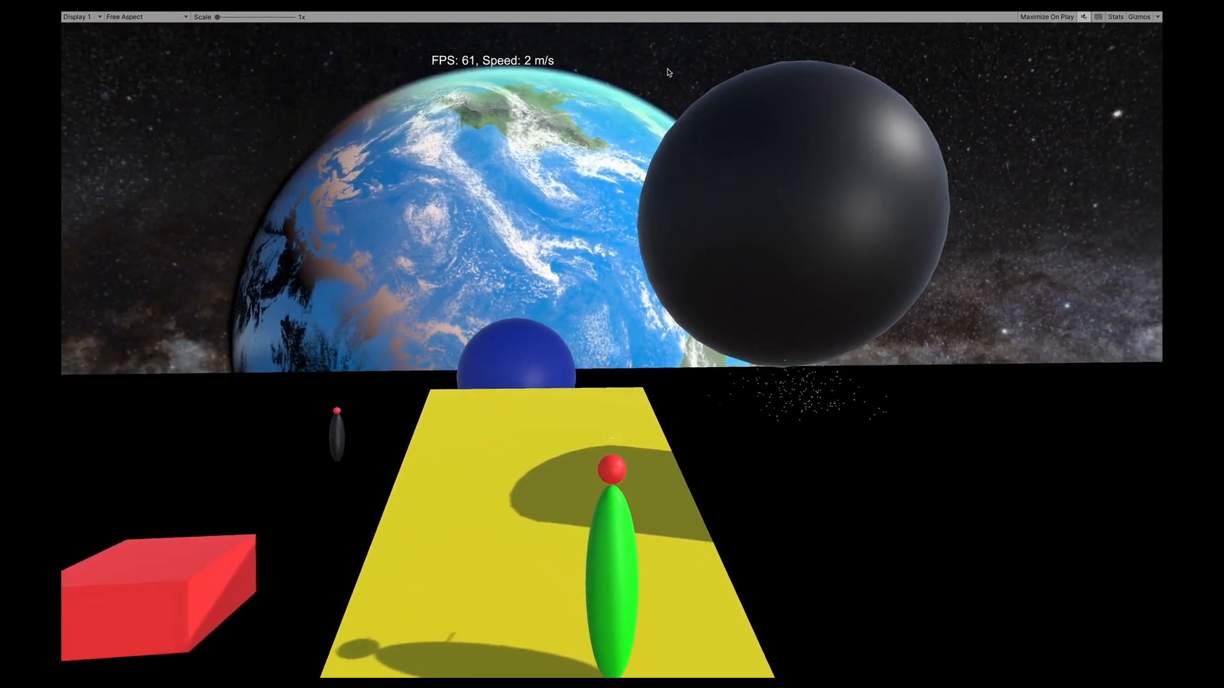
pyautogui.press('w')
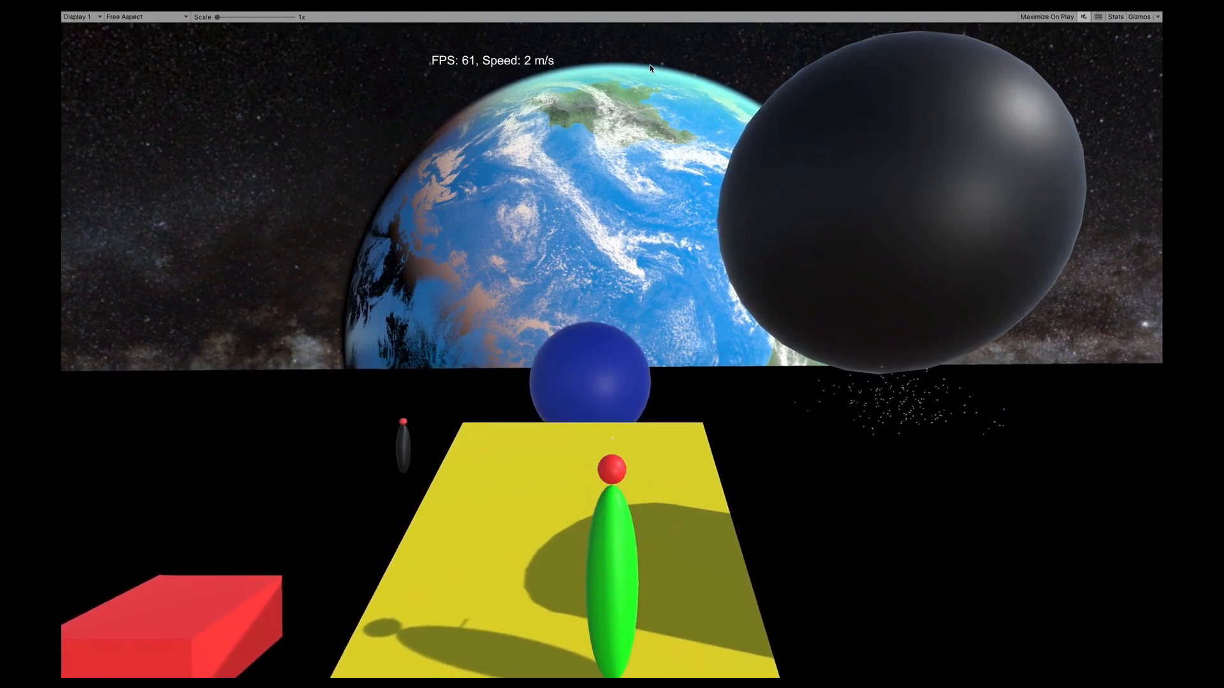
pyautogui.press('w')
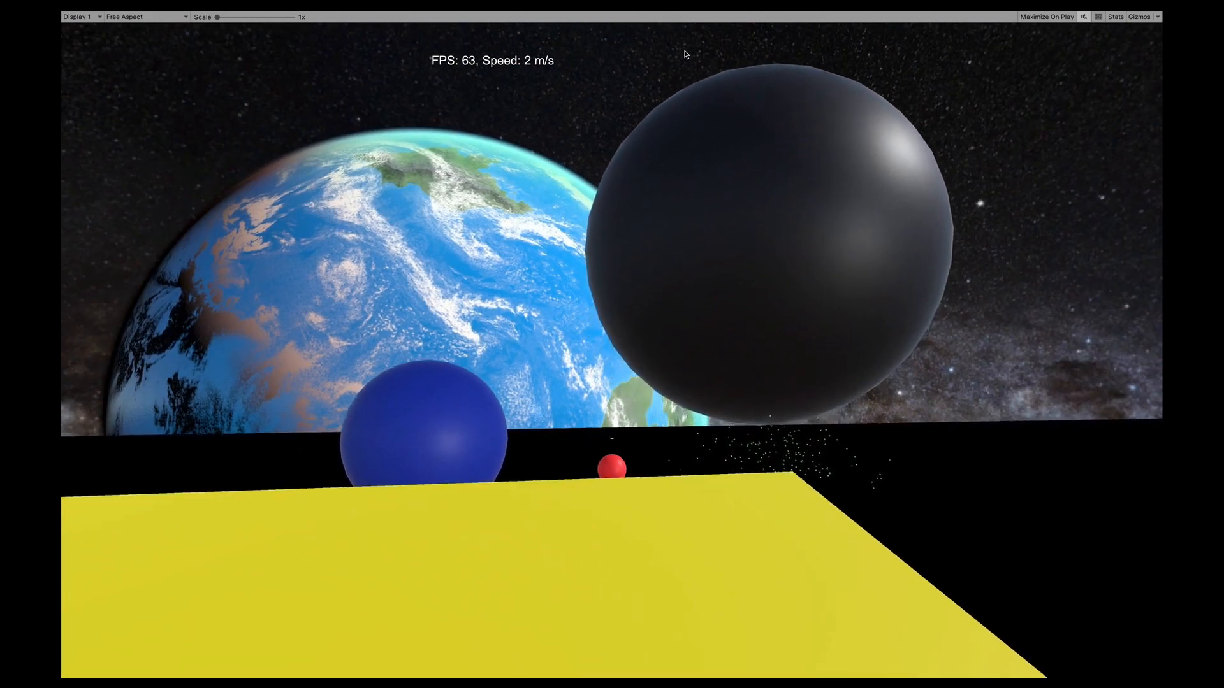
pyautogui.press('w')
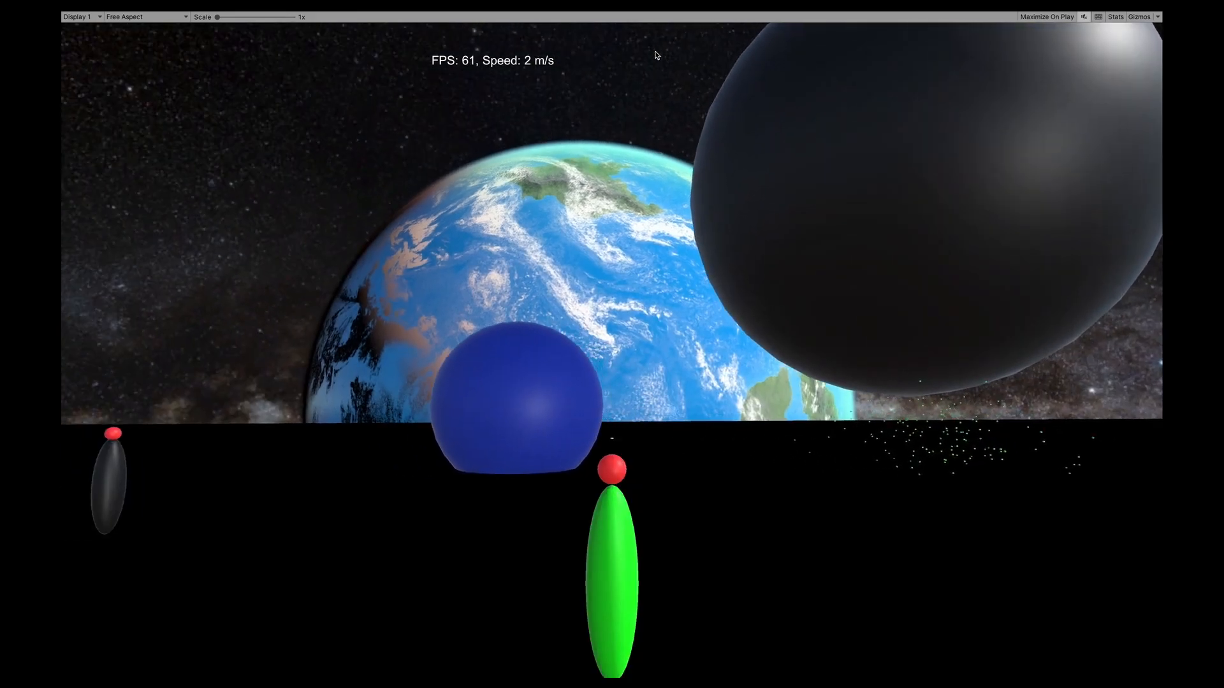